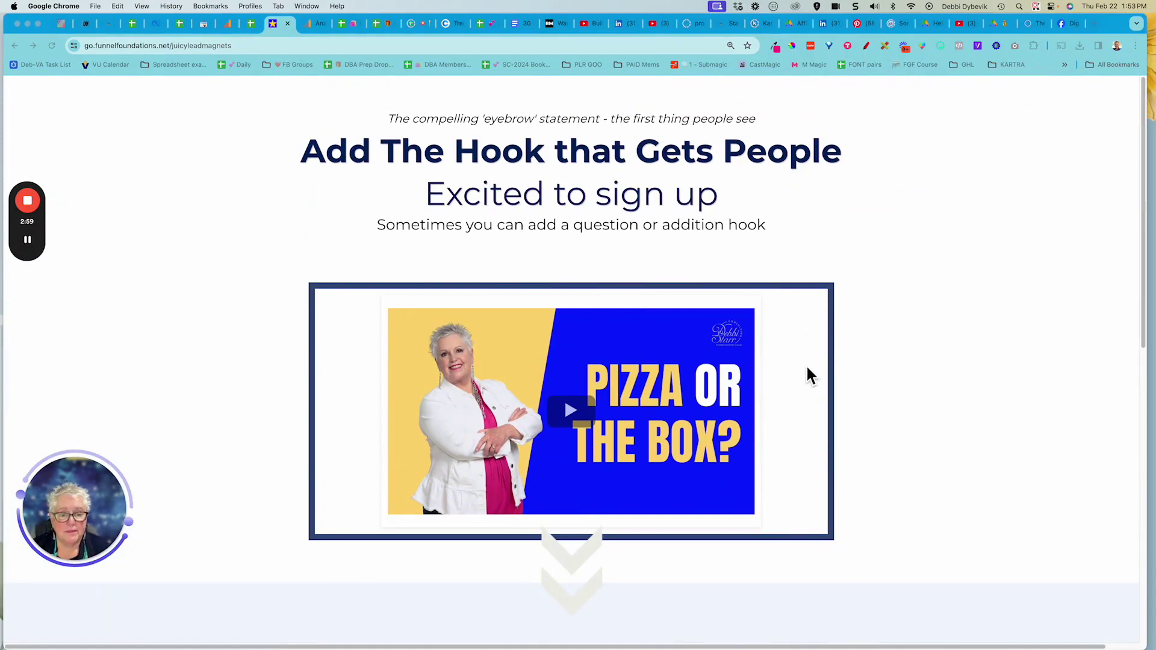
Step: Review the published juicyleadmagnets opt-in page, from the headline and video down to the three-benefit toolkit section
scroll(808, 395, down, 4)
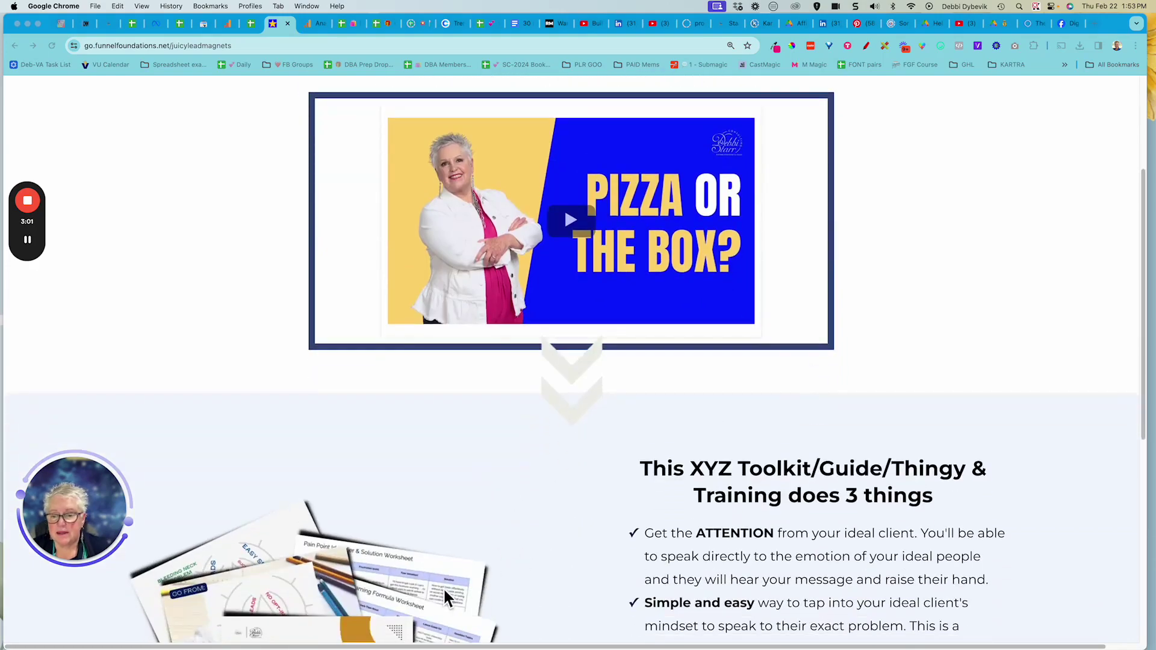
scroll(588, 506, down, 7)
scroll(588, 506, up, 8)
scroll(589, 506, up, 3)
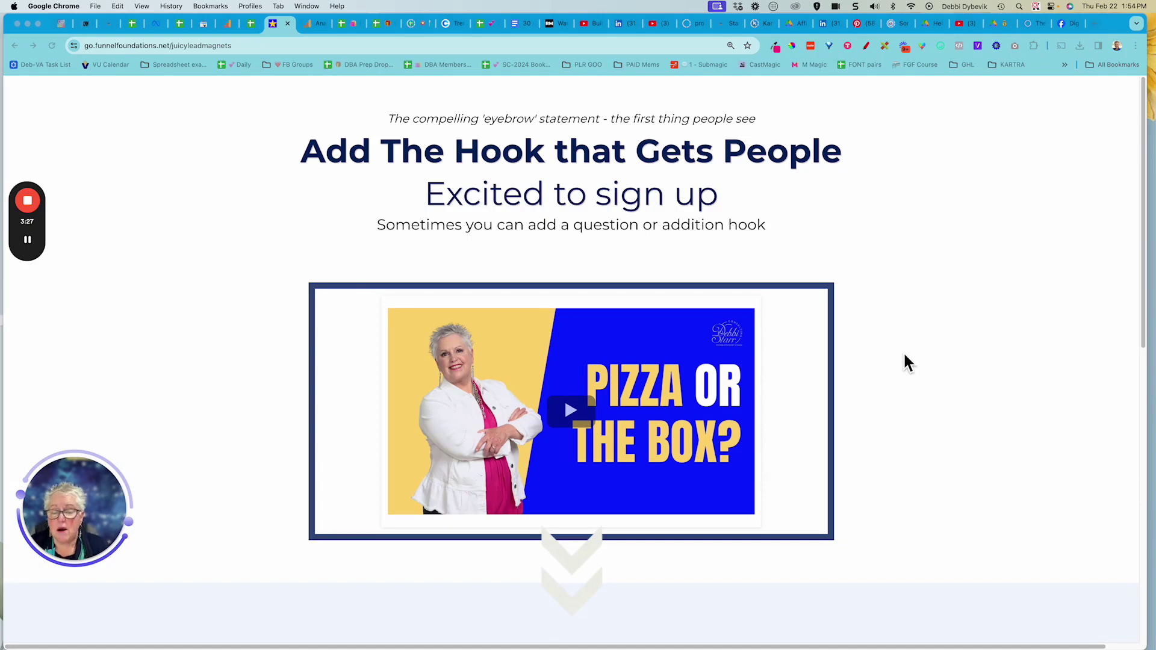
scroll(905, 357, down, 7)
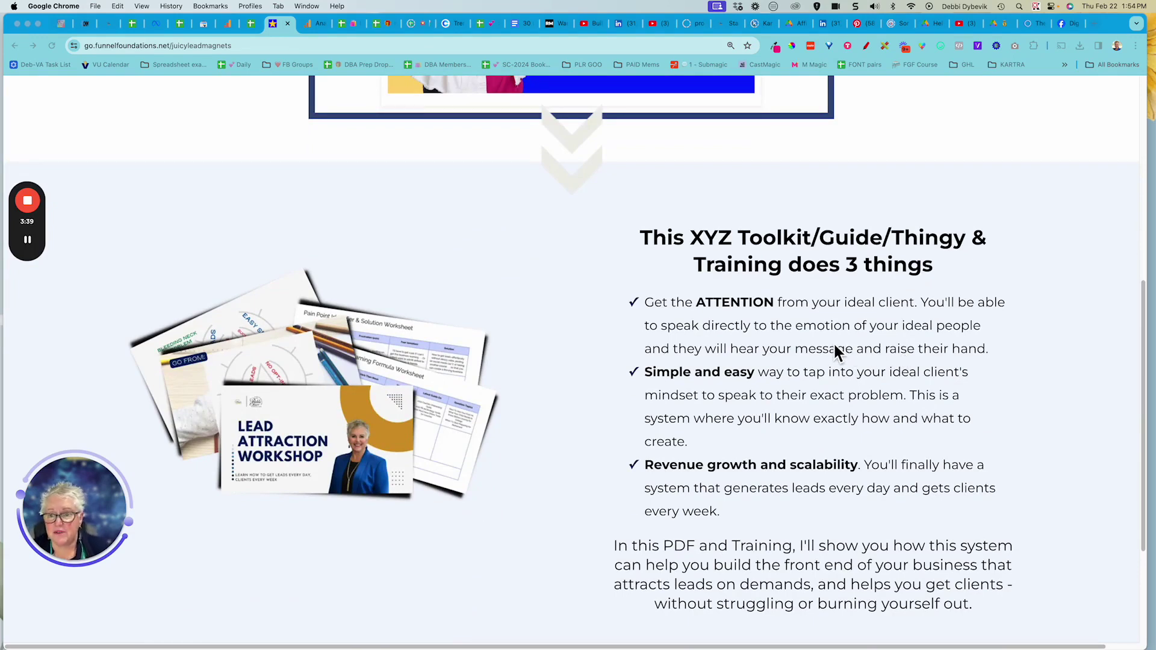
mouse_move(38, 243)
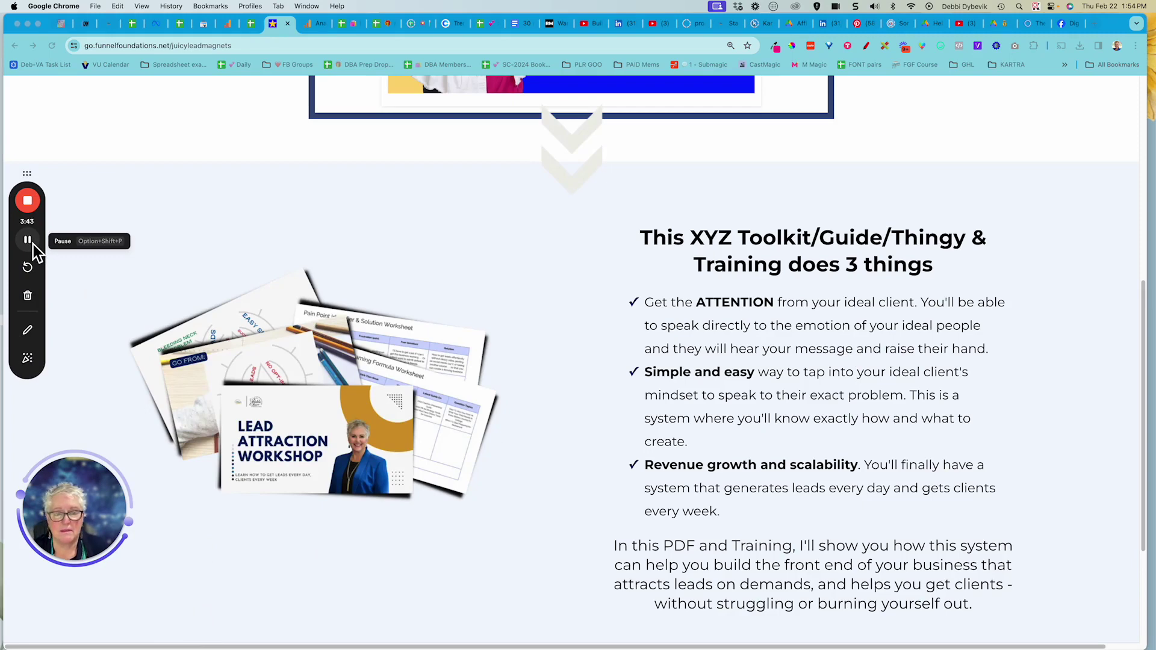
Step: Switch to the FG Funnels browser page and open the Opt-In - Juicy Lead Magnets funnel page for editing
key(super+1)
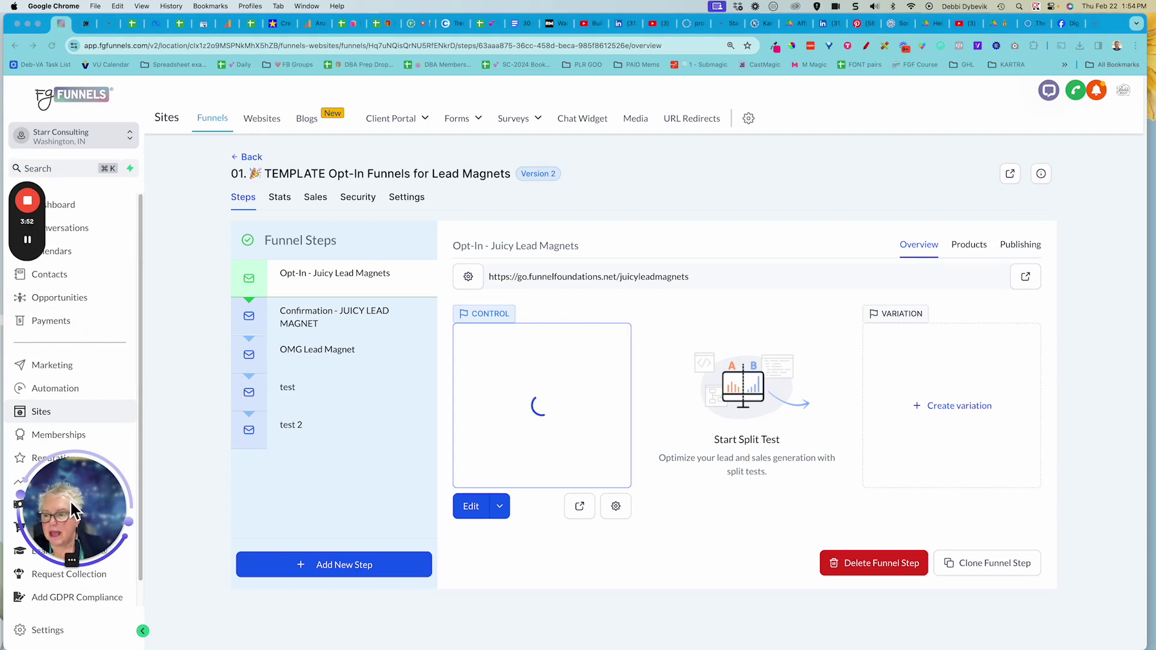
drag(72, 509, 199, 575)
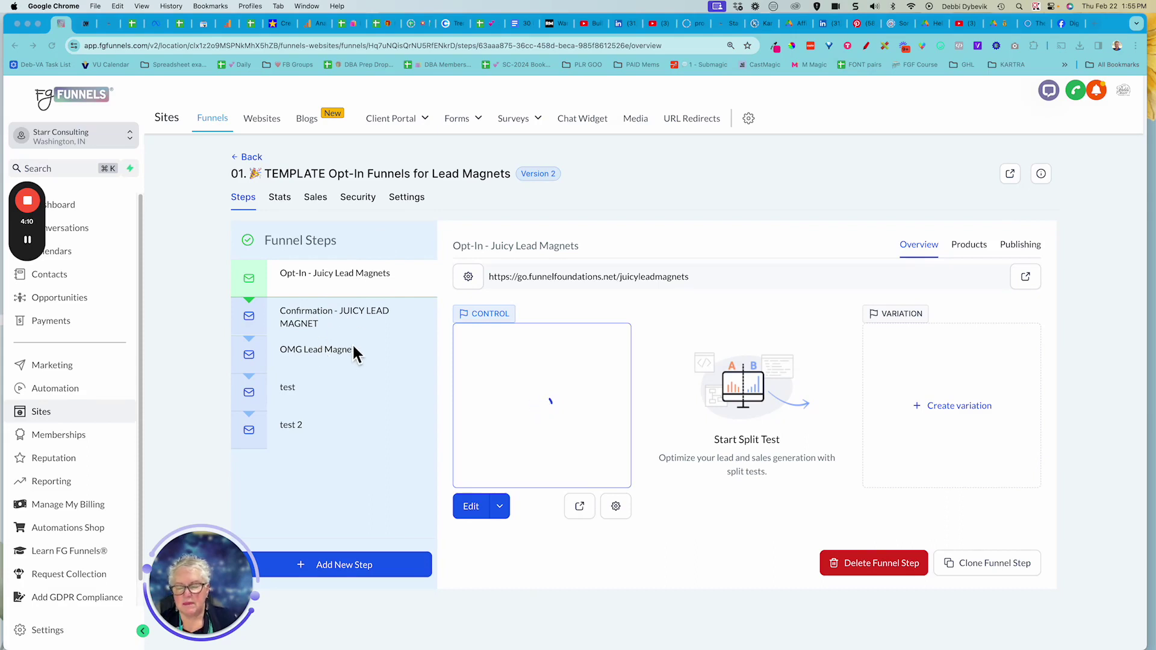
click(472, 510)
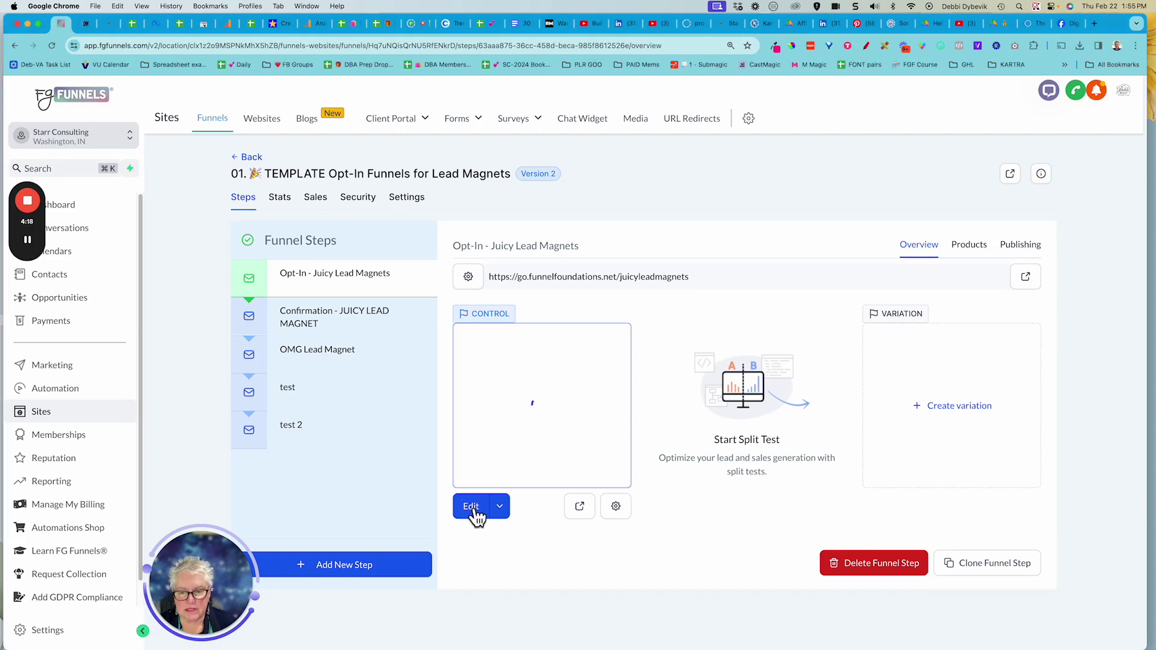
click(476, 515)
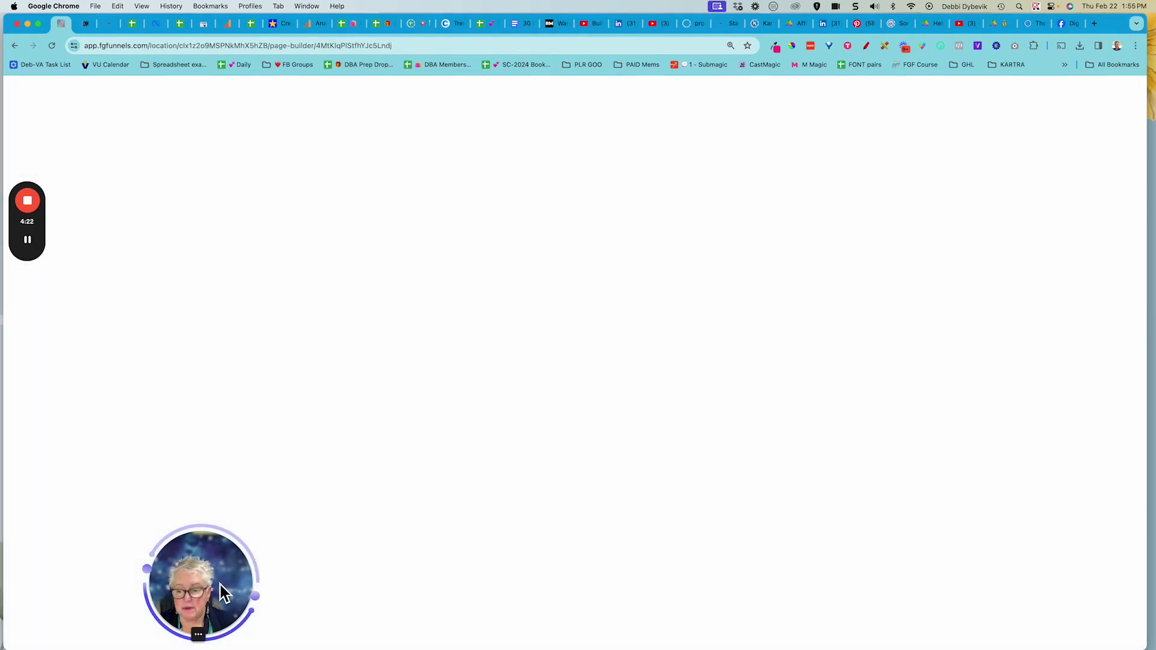
drag(221, 585, 982, 551)
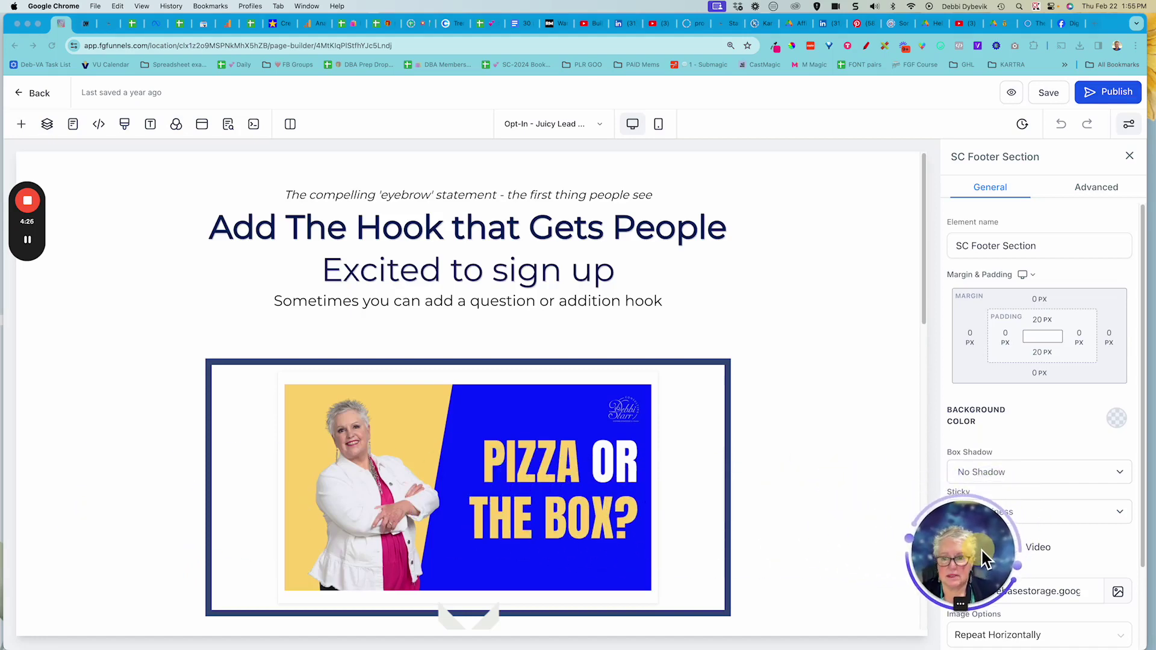
Step: Examine the opt-in template's layout in the page builder, covering the headline, video, and toolkit benefits areas
scroll(806, 364, down, 5)
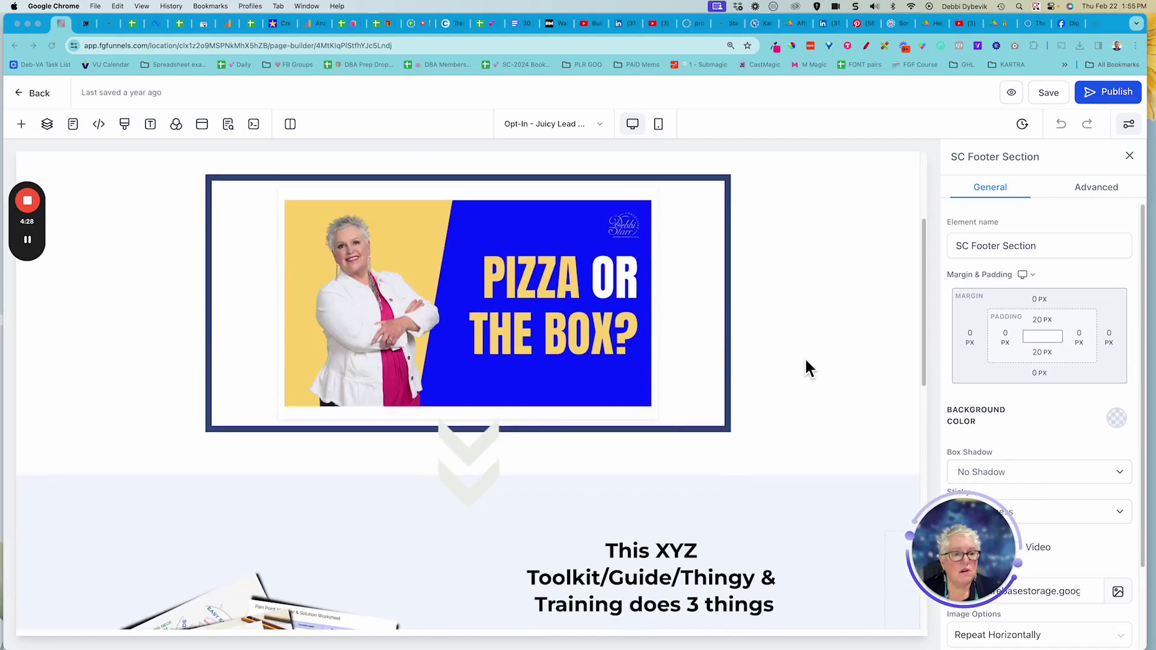
scroll(806, 361, down, 4)
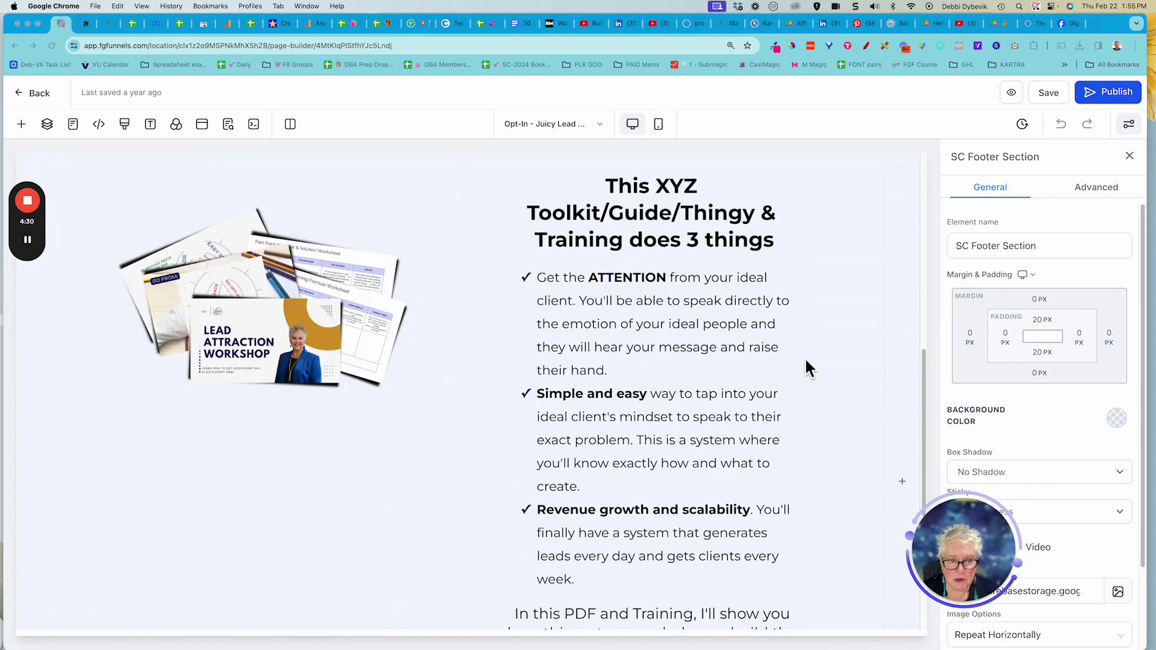
scroll(806, 362, up, 10)
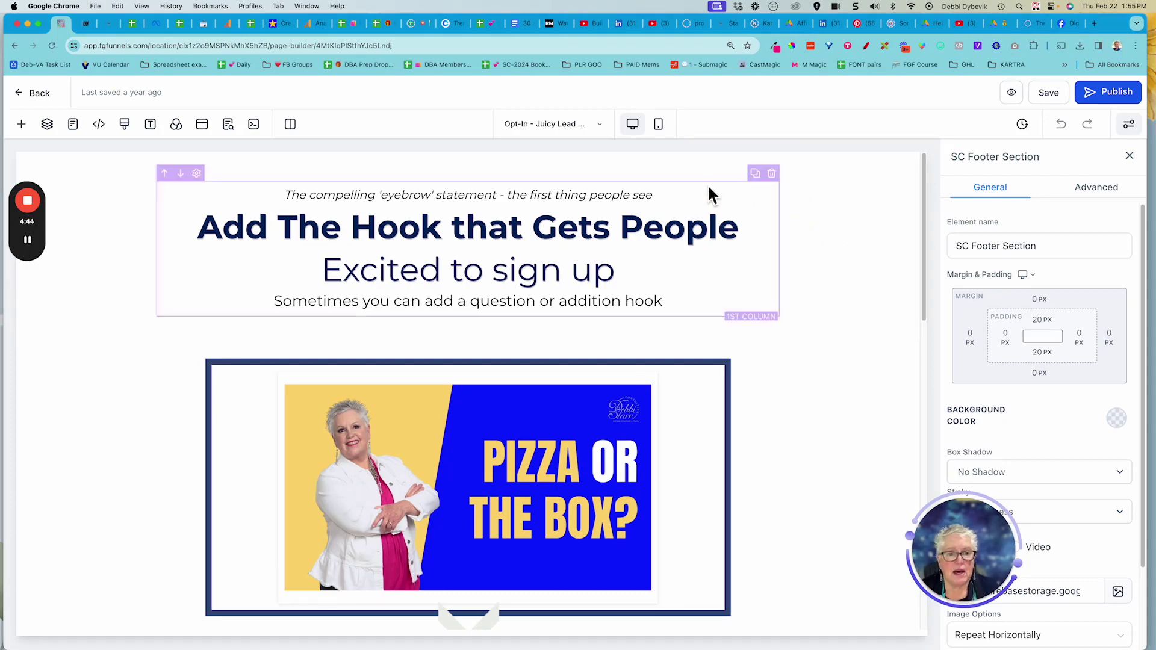
scroll(840, 344, down, 3)
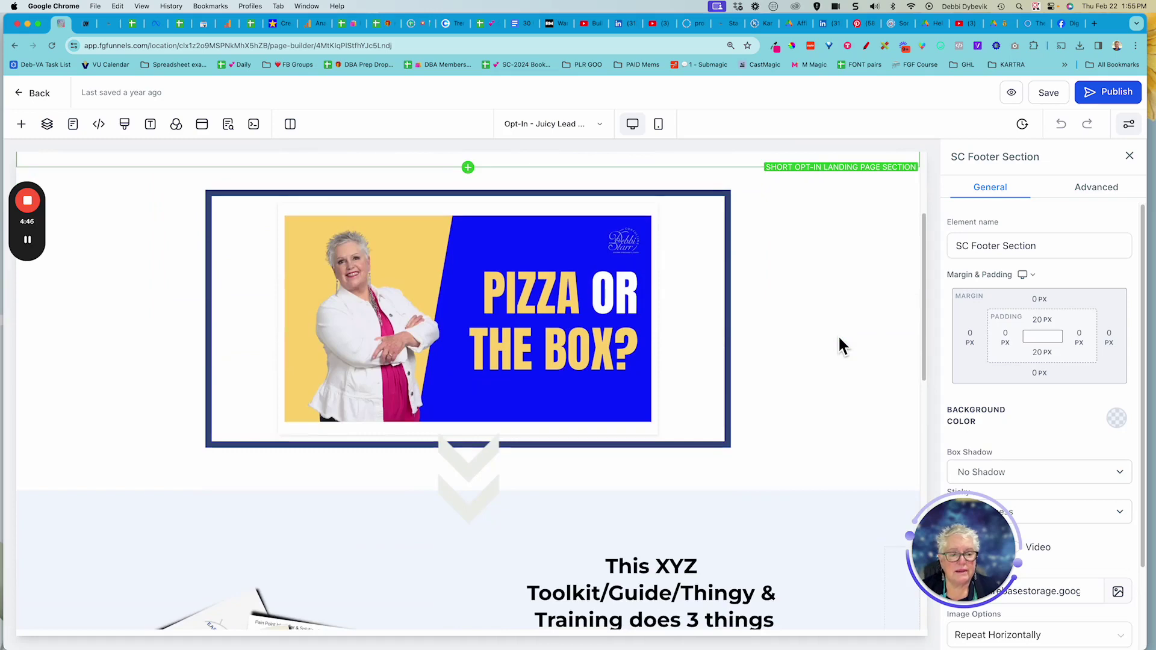
scroll(840, 345, up, 3)
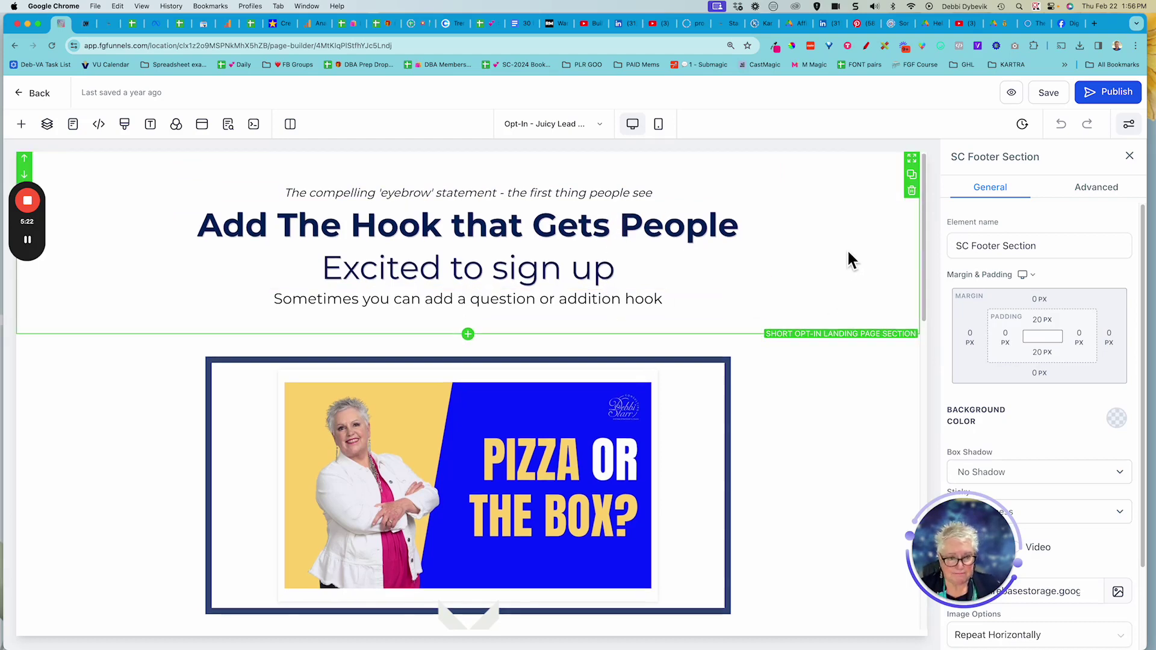
scroll(850, 260, down, 5)
scroll(849, 253, up, 4)
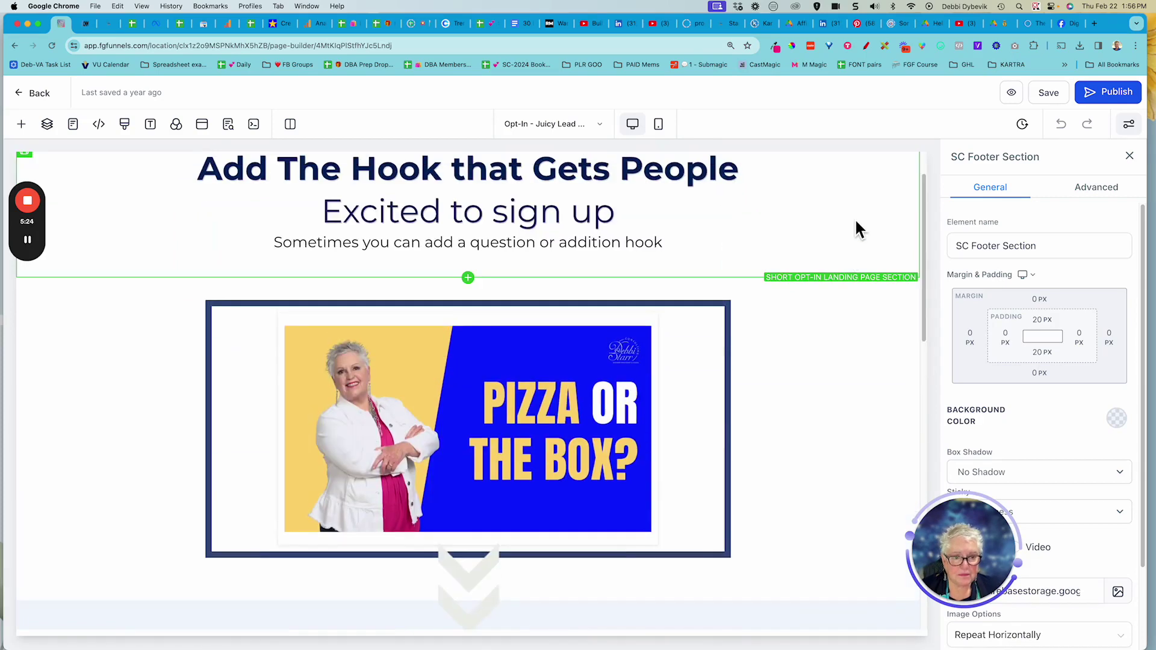
Step: Inspect the headline section's settings and those of the toolkit section containing the Get the Handouts Here button
click(823, 211)
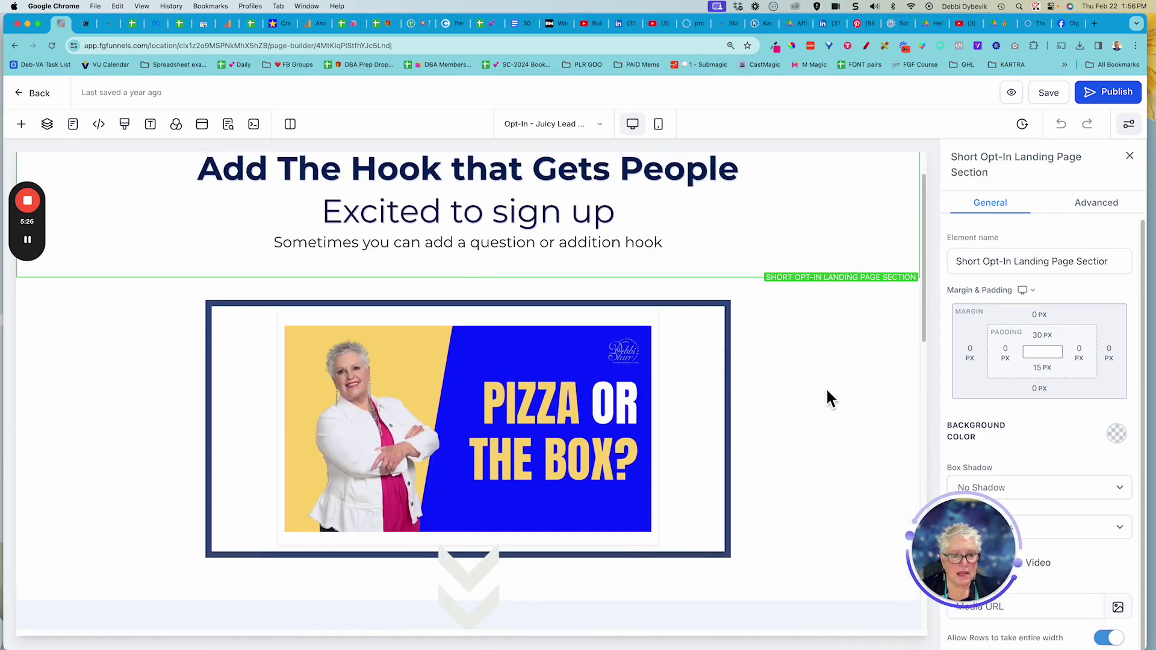
scroll(828, 399, down, 2)
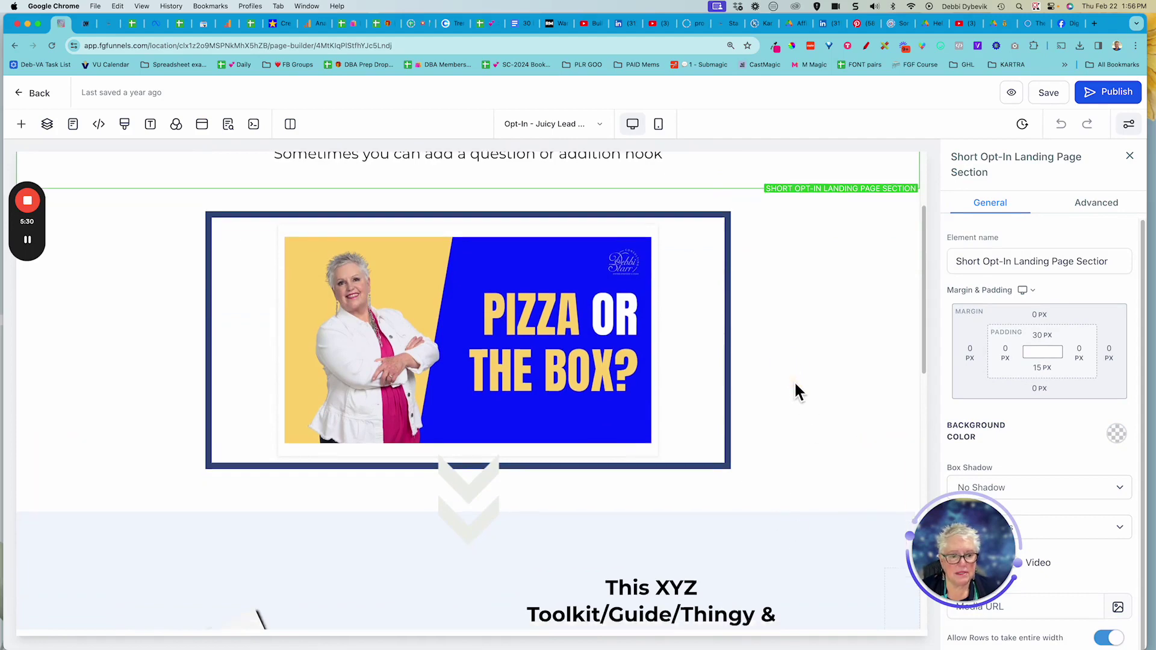
scroll(795, 390, down, 5)
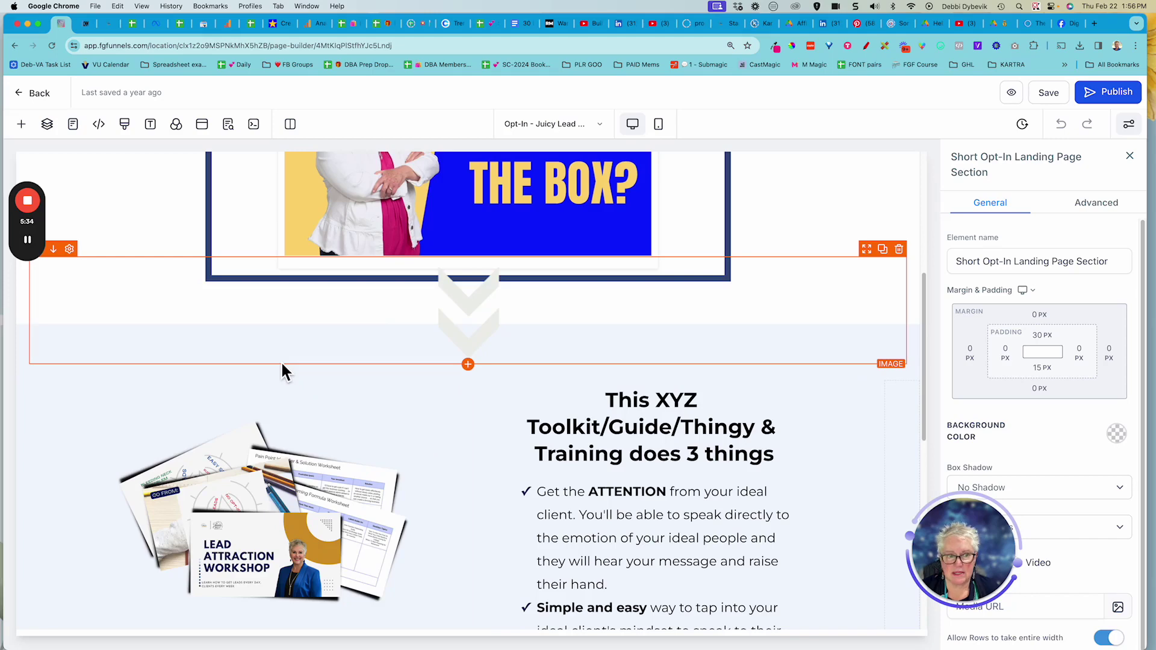
scroll(282, 365, down, 7)
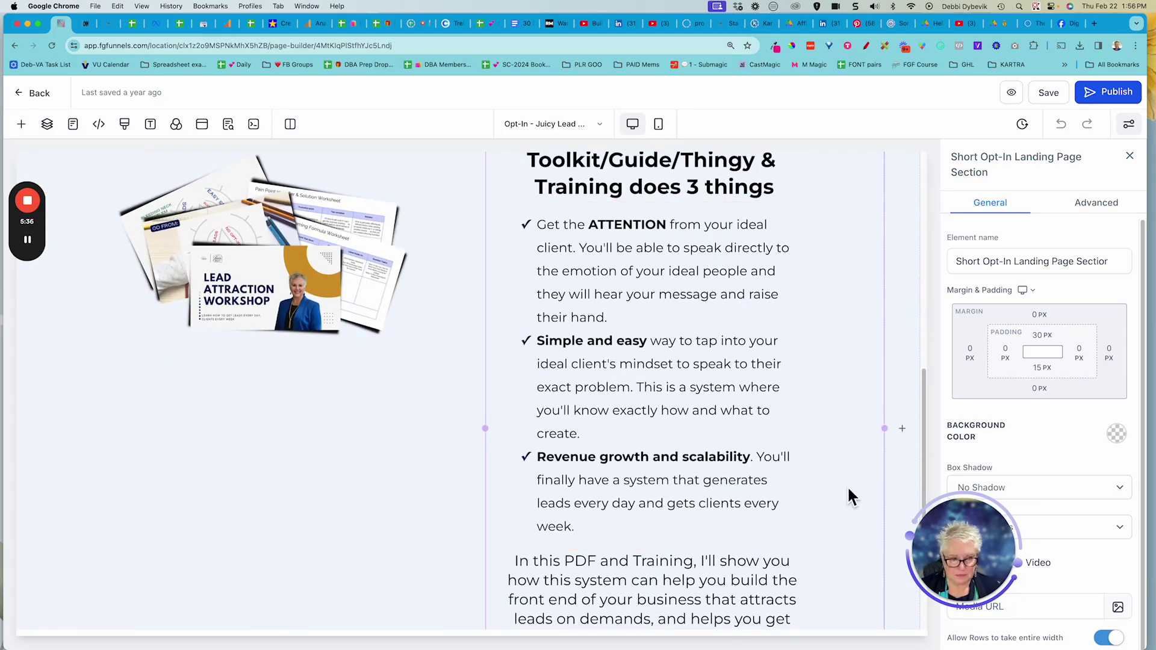
scroll(900, 490, down, 7)
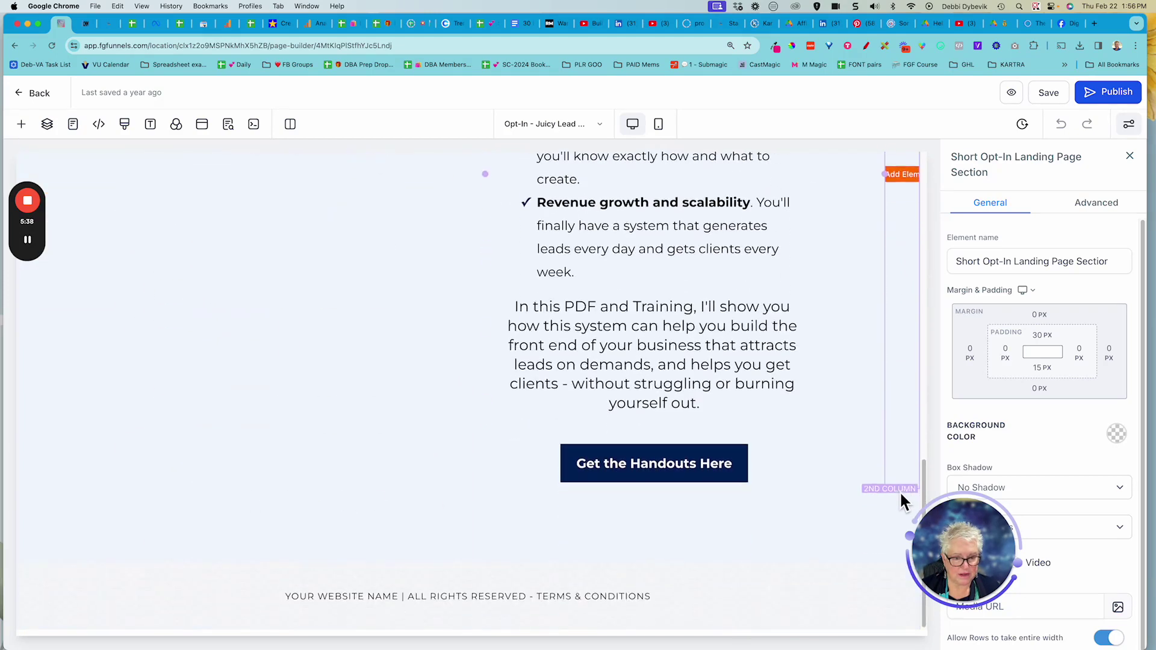
click(806, 559)
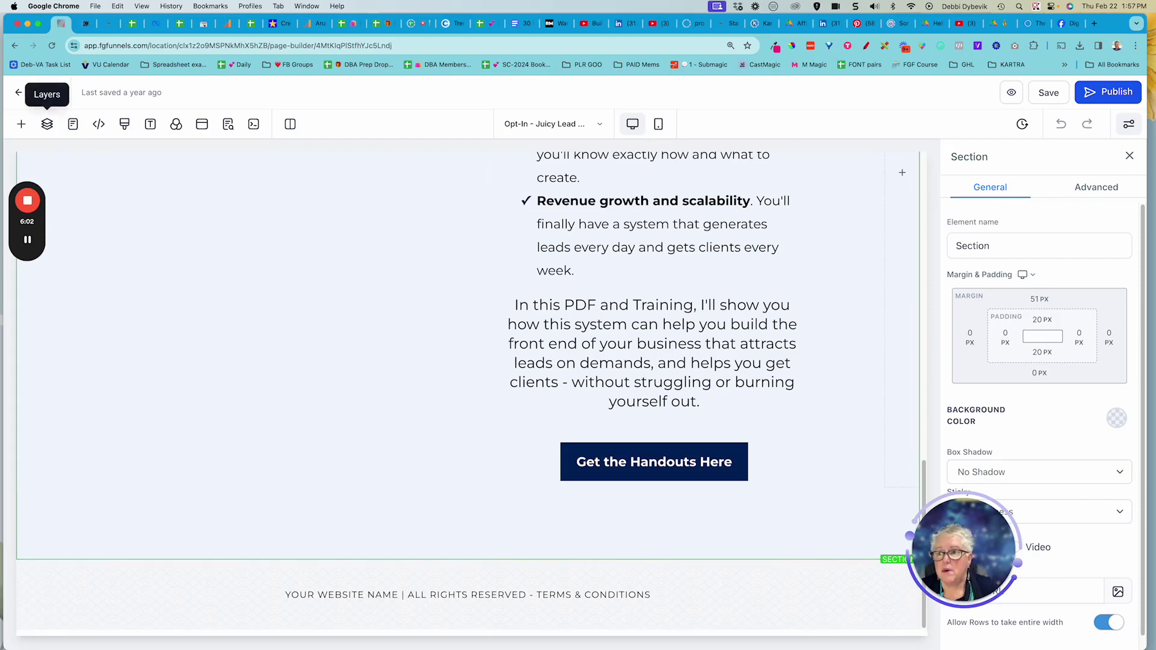
Step: Return to the funnel's steps and create a new step named "TEST3 for landing page" with the path "/test-goals"
click(19, 96)
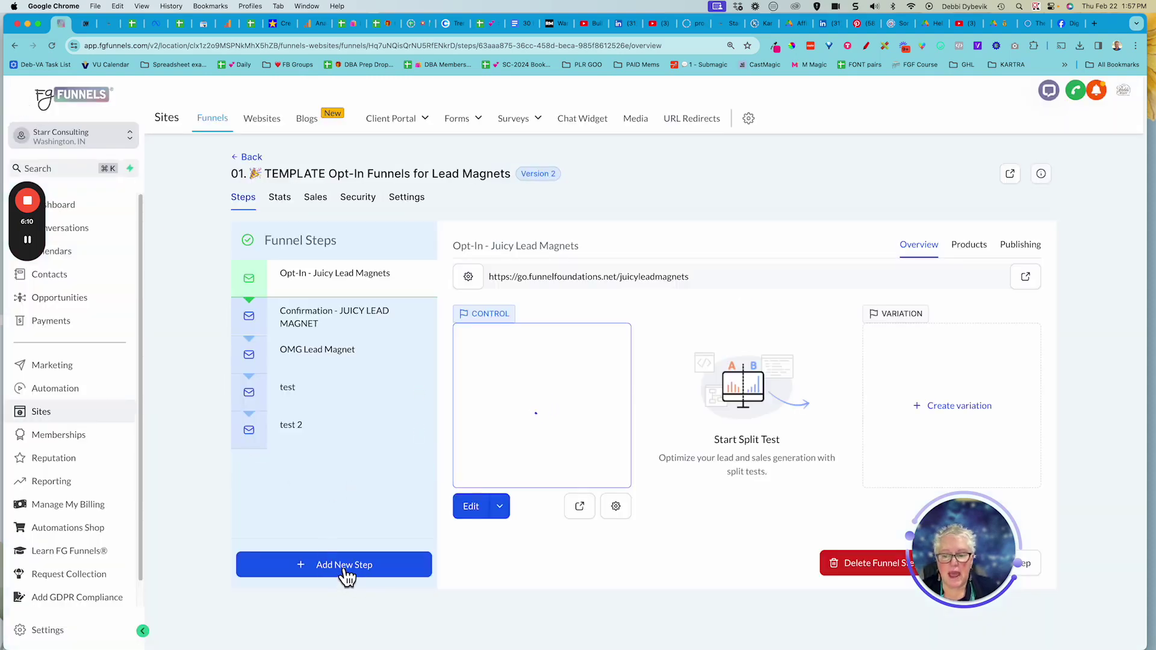
click(346, 569)
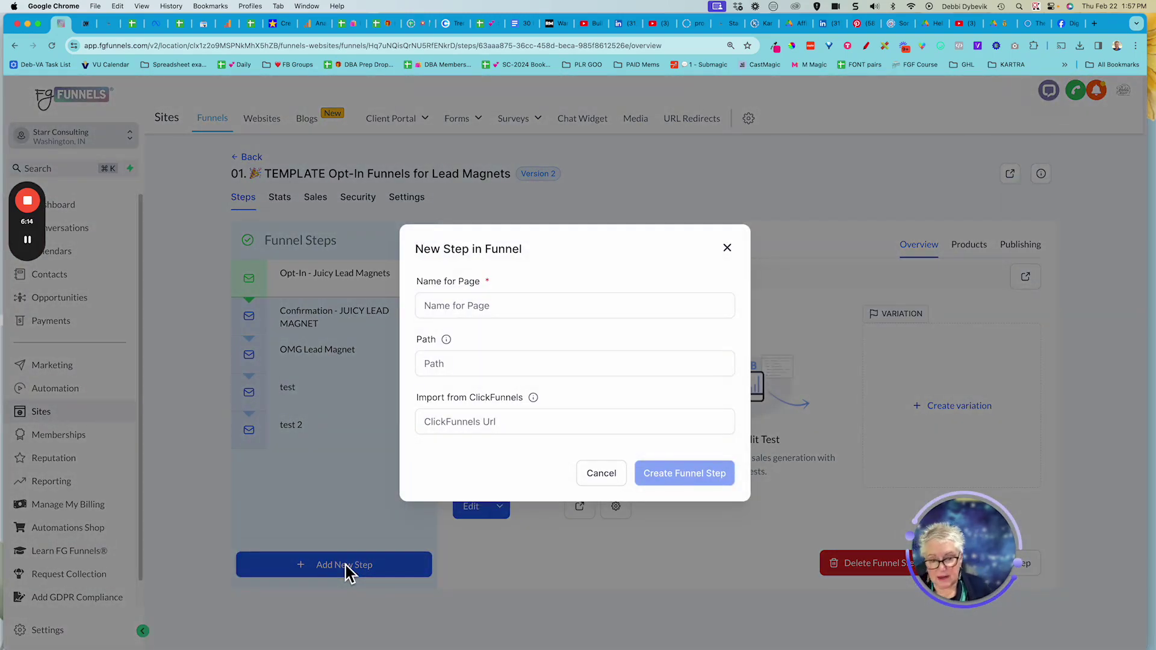
click(519, 307)
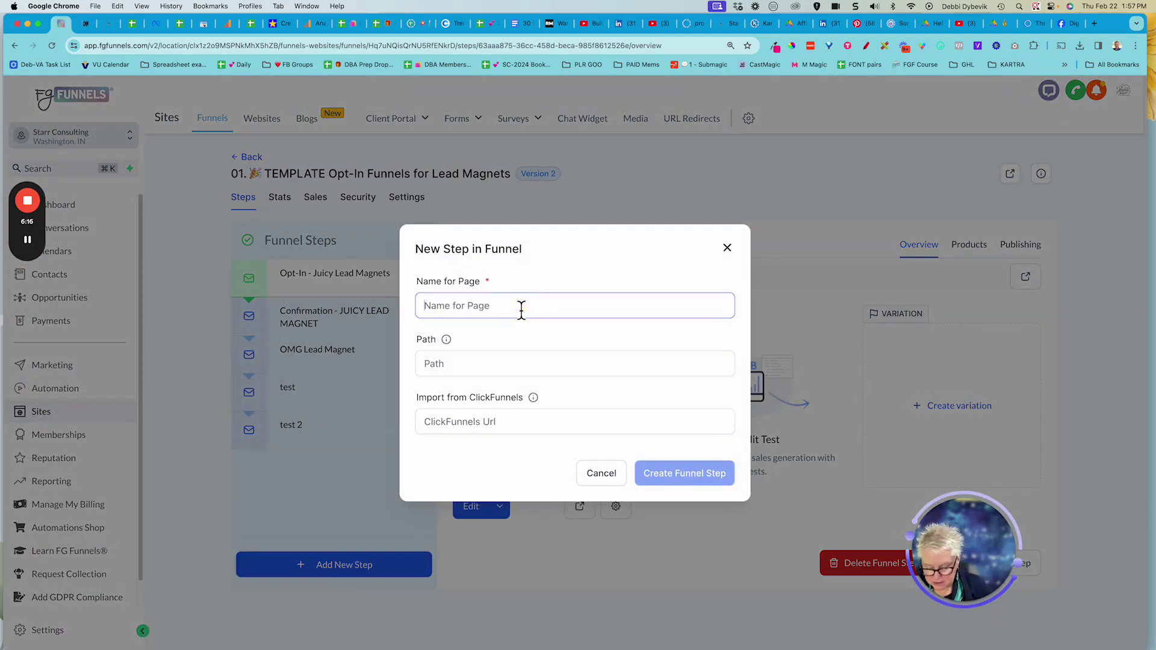
text(TEST)
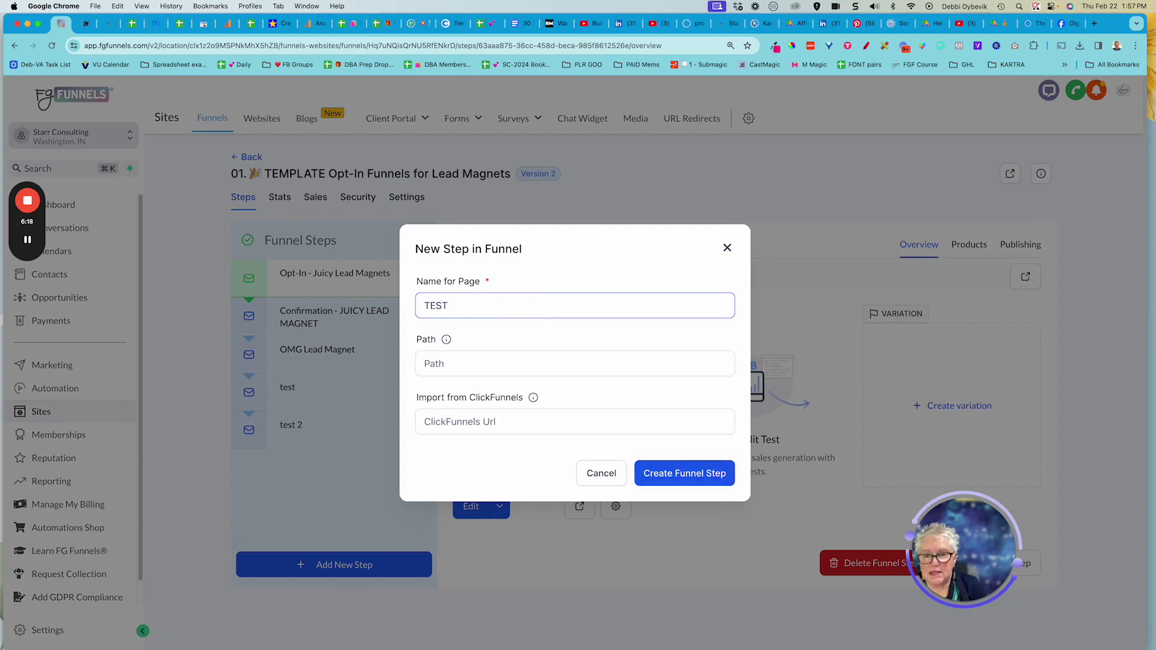
text(3 for landing page)
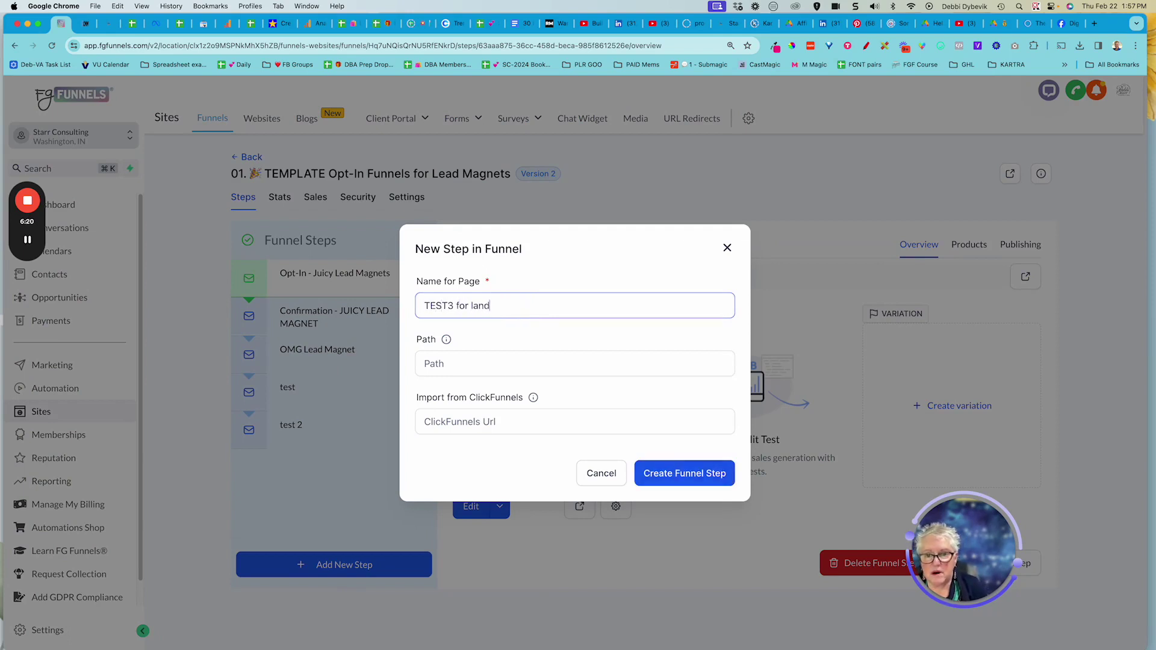
click(477, 368)
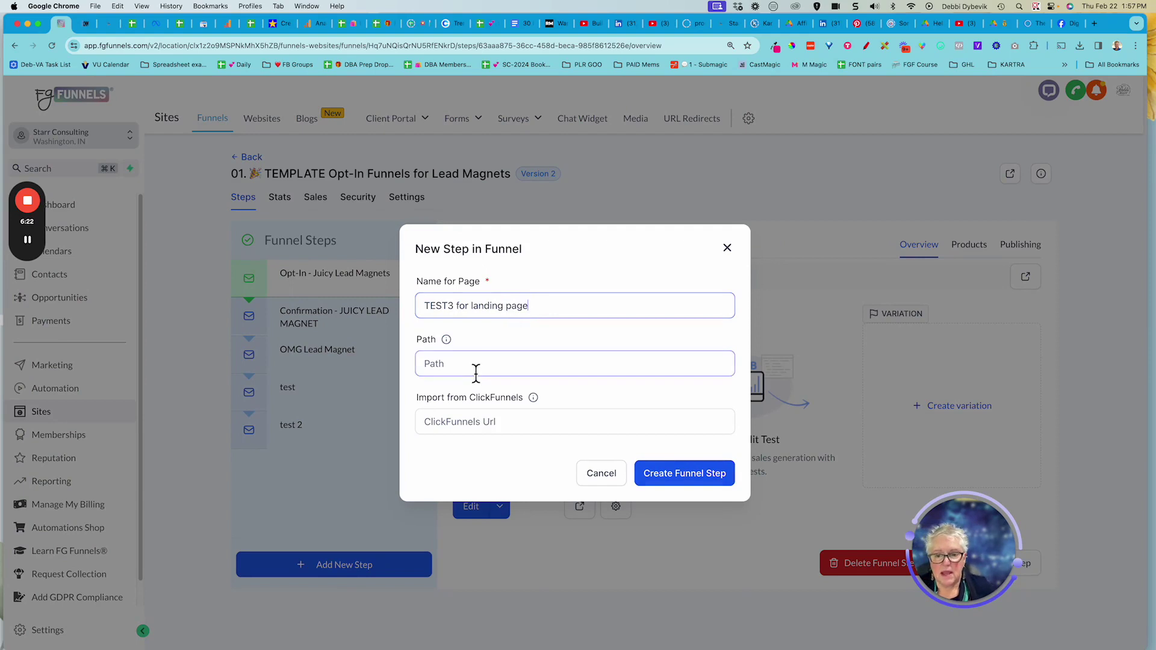
text(/)
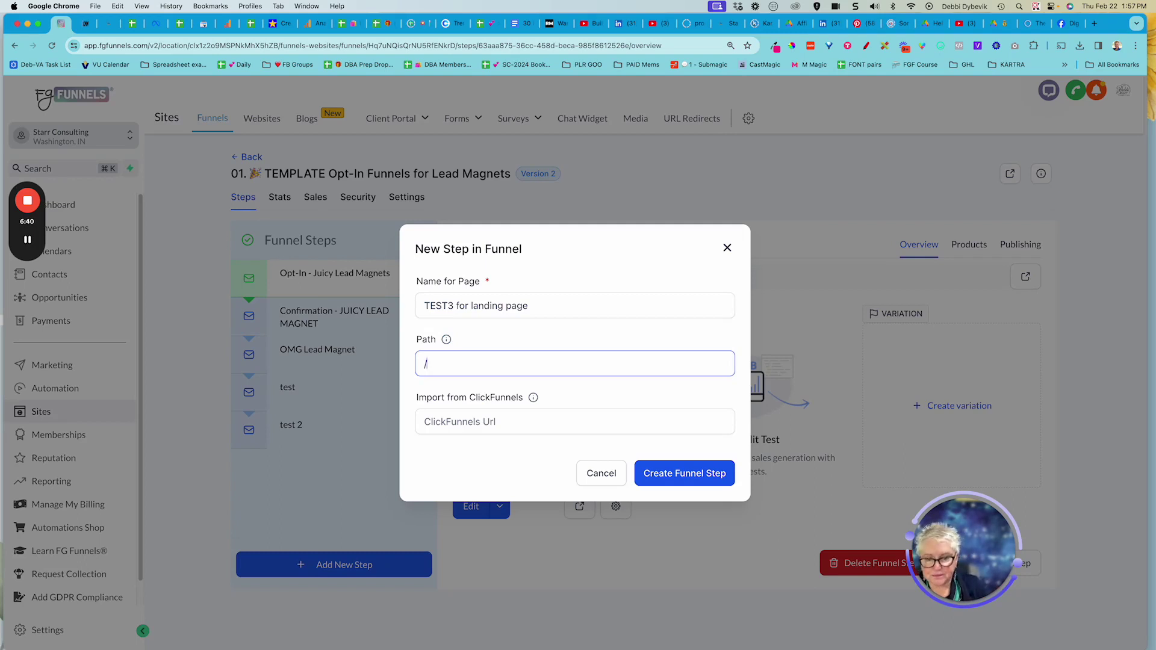
text(test-goals)
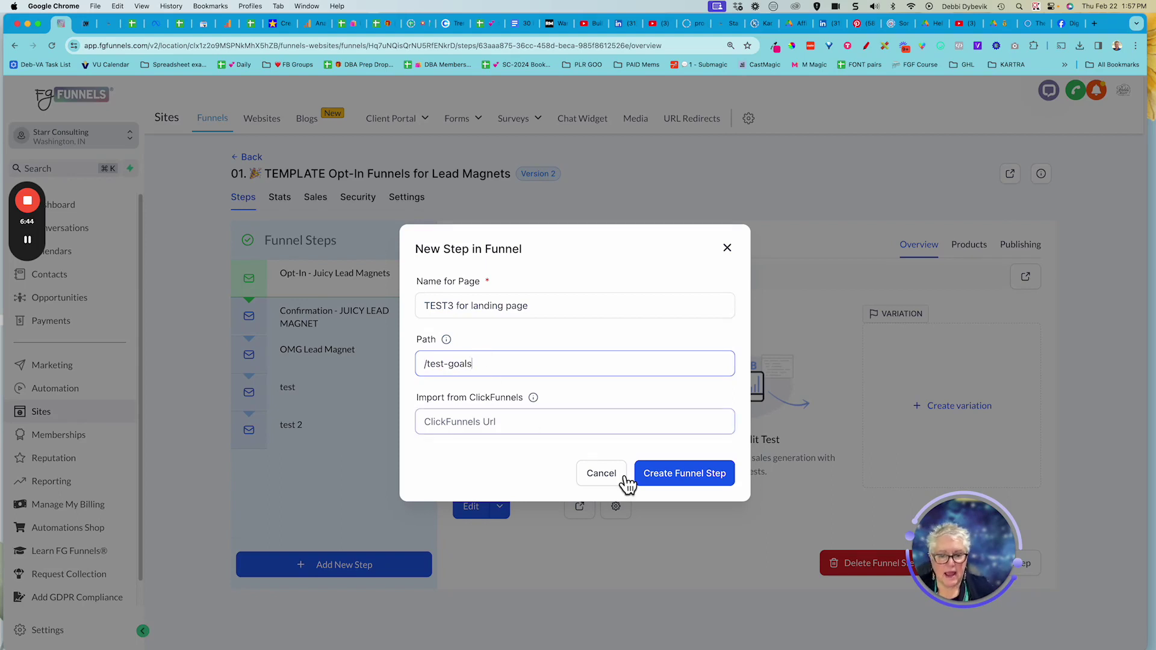
click(688, 473)
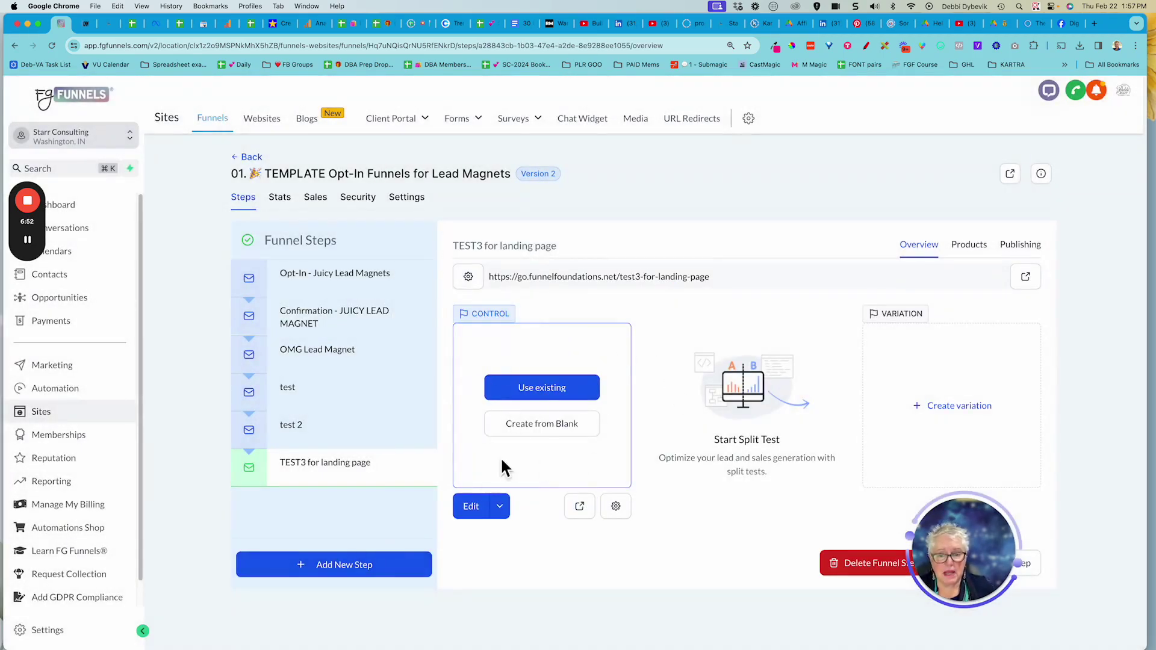
Step: Open the TEST3 for landing page step in the page builder and add a full-width section to the blank page
click(473, 509)
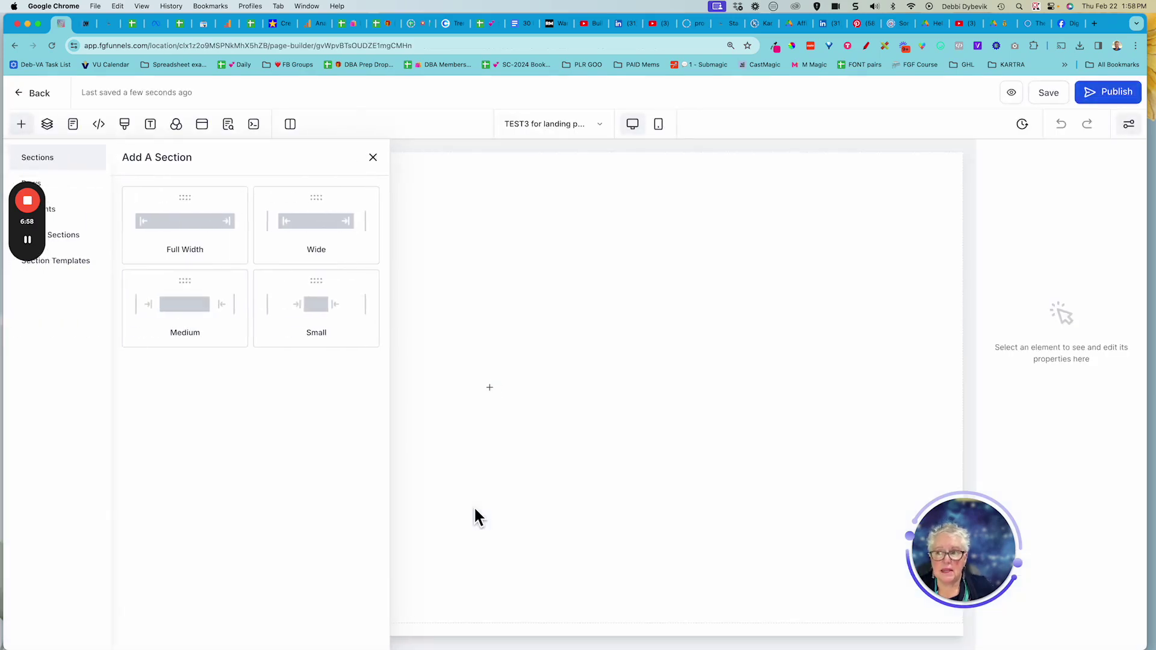
mouse_move(41, 265)
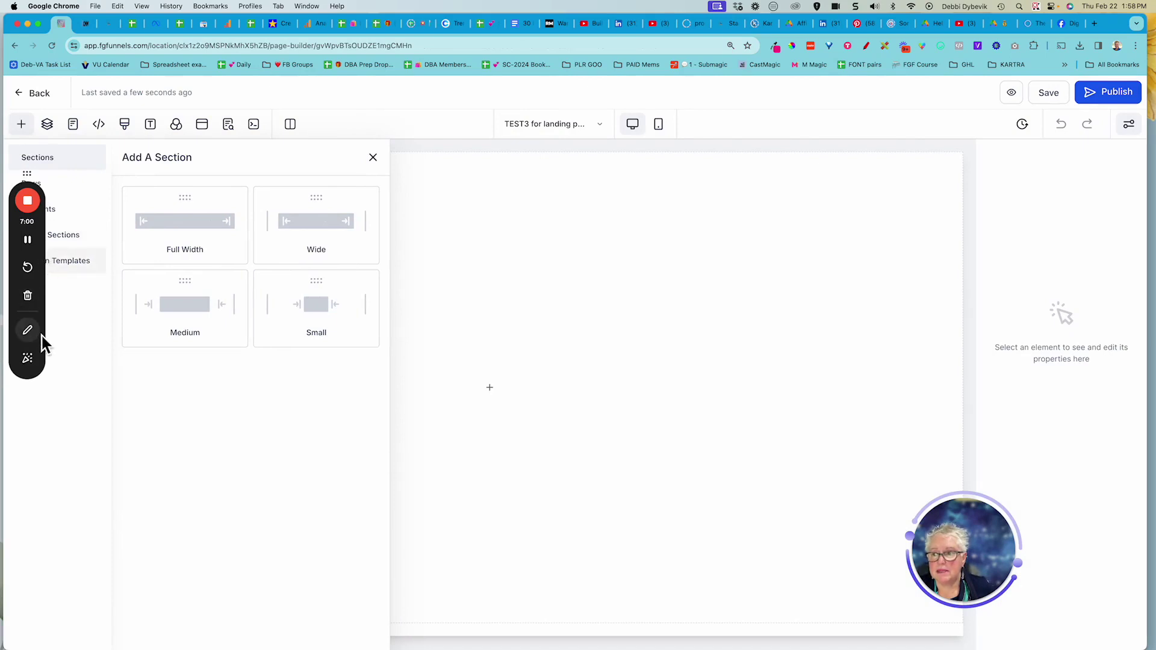
drag(35, 379, 51, 642)
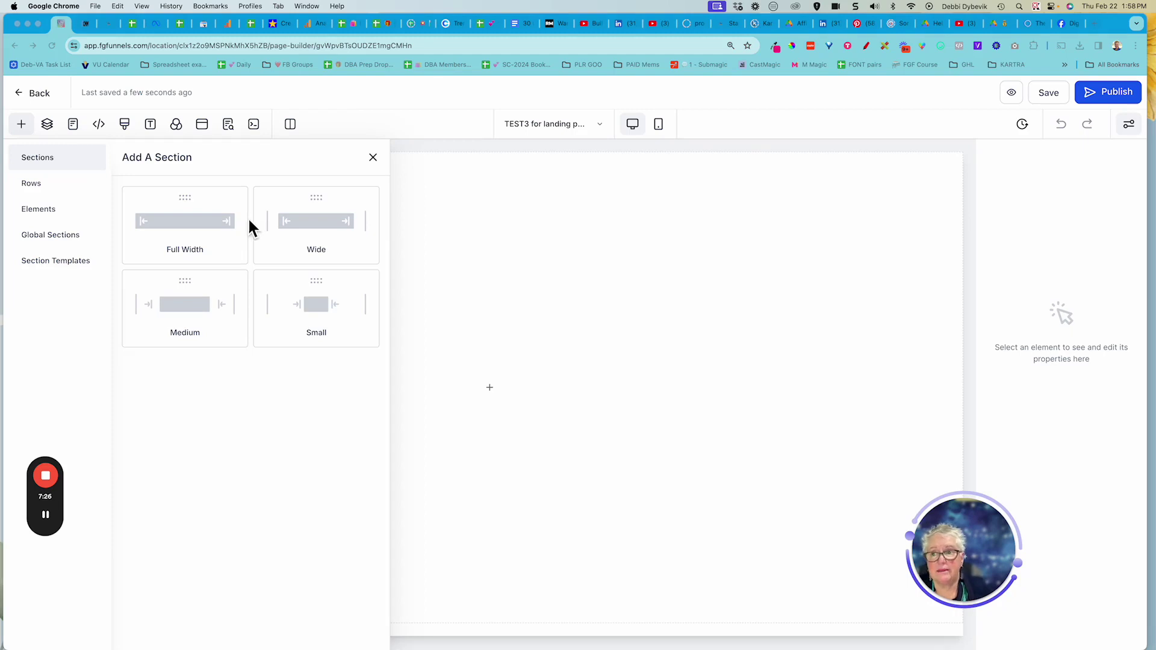
drag(191, 228, 226, 247)
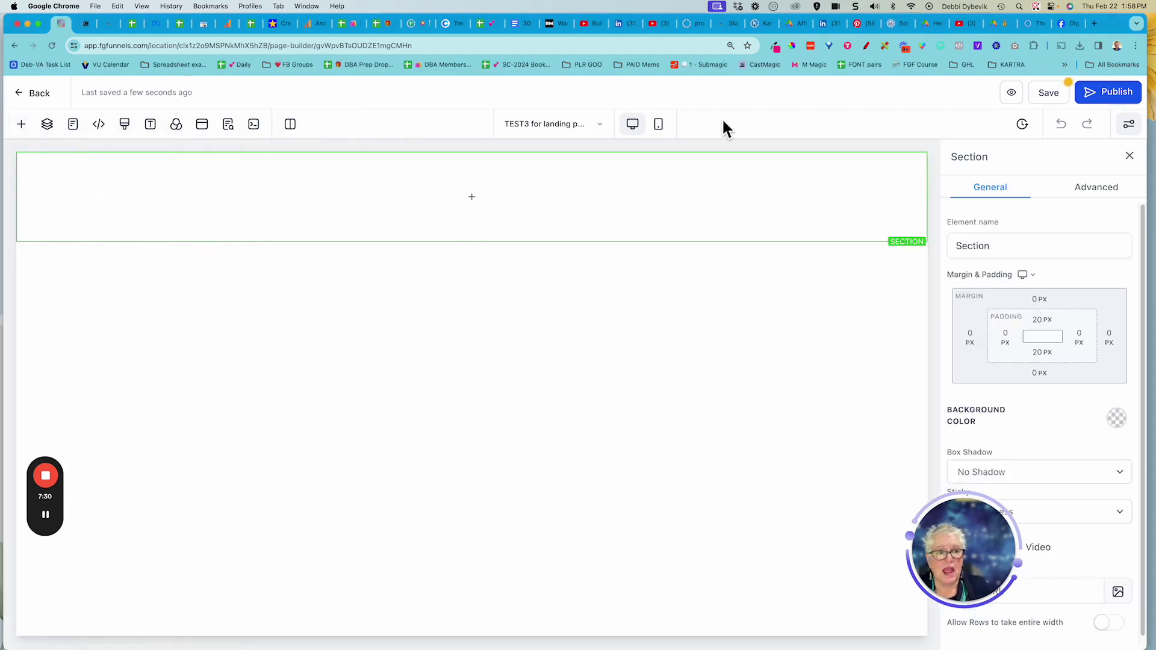
mouse_move(722, 218)
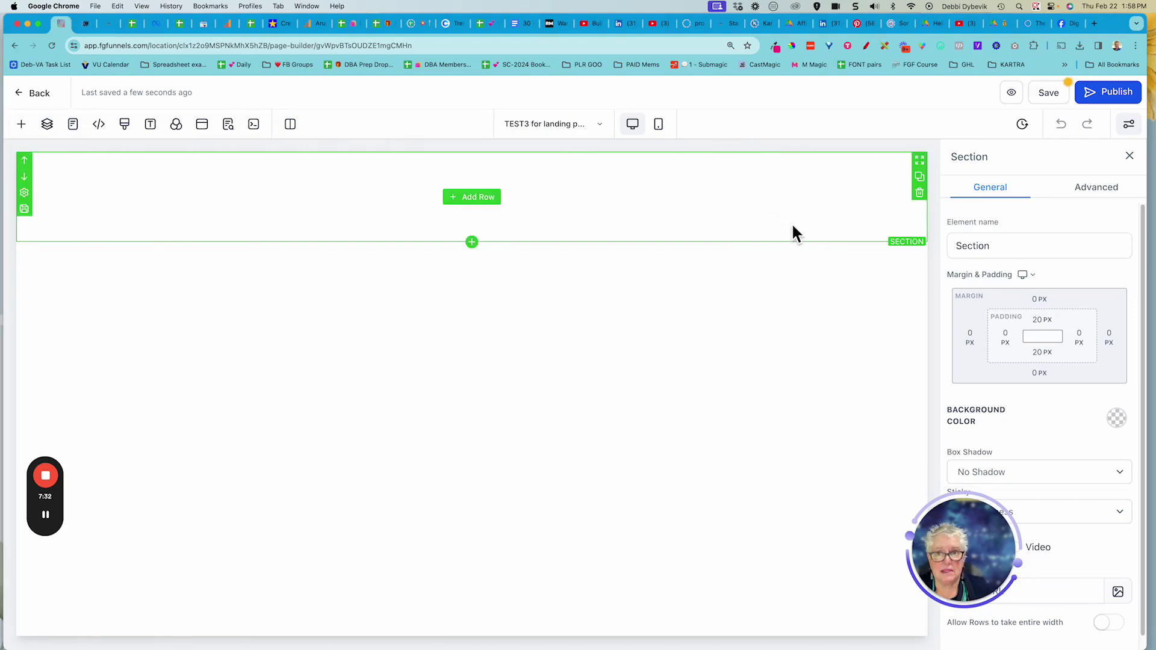
Step: Check the top of the live Juicy Lead Magnets page, then add a 1 Column row to the empty section
click(286, 27)
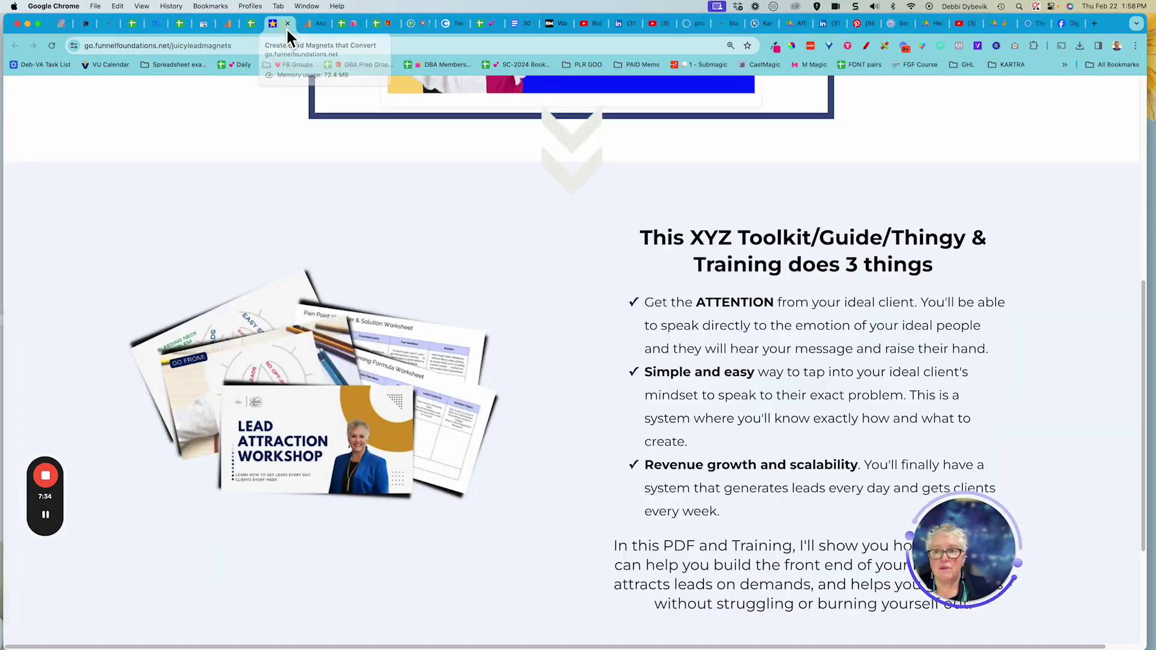
scroll(290, 172, up, 10)
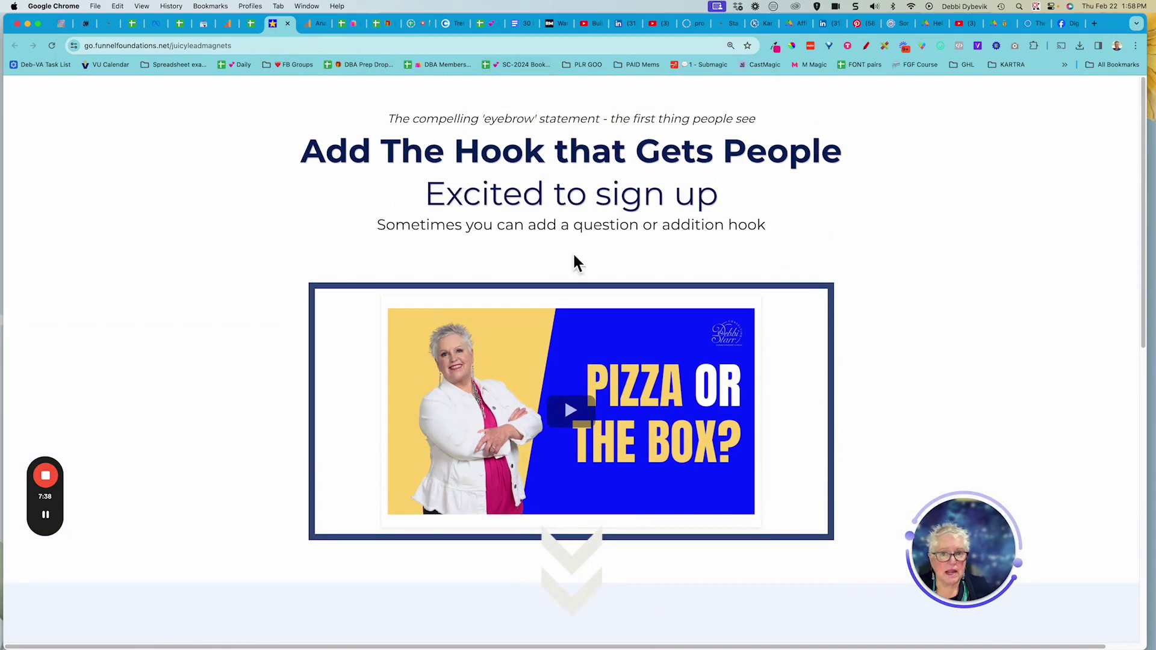
click(71, 26)
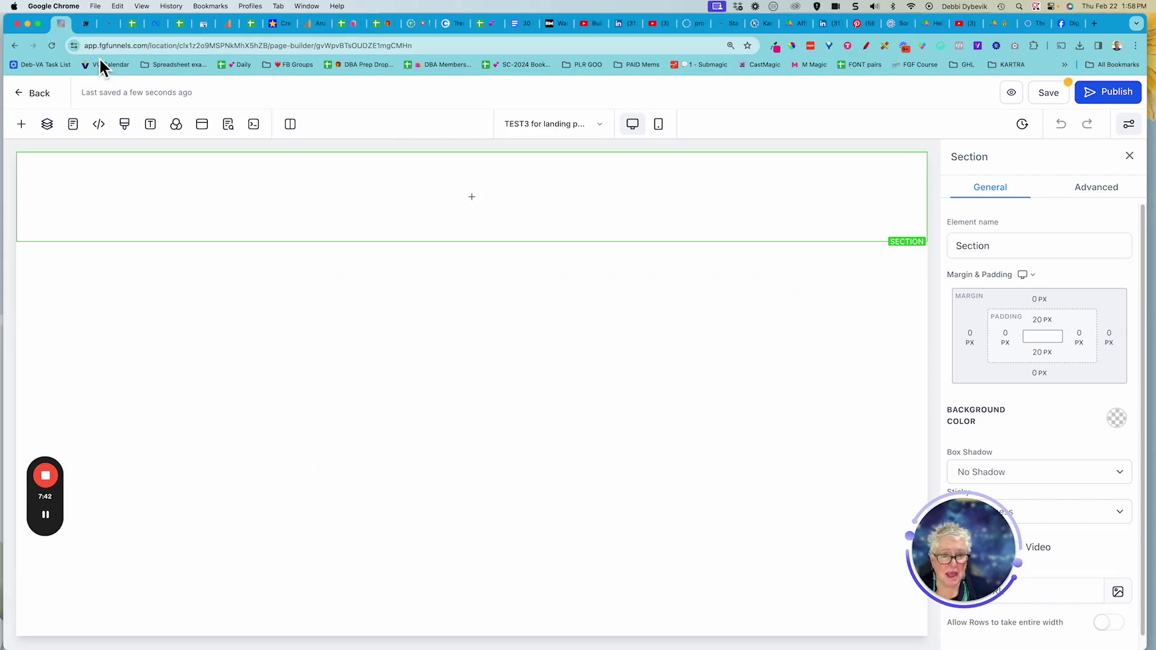
mouse_move(455, 191)
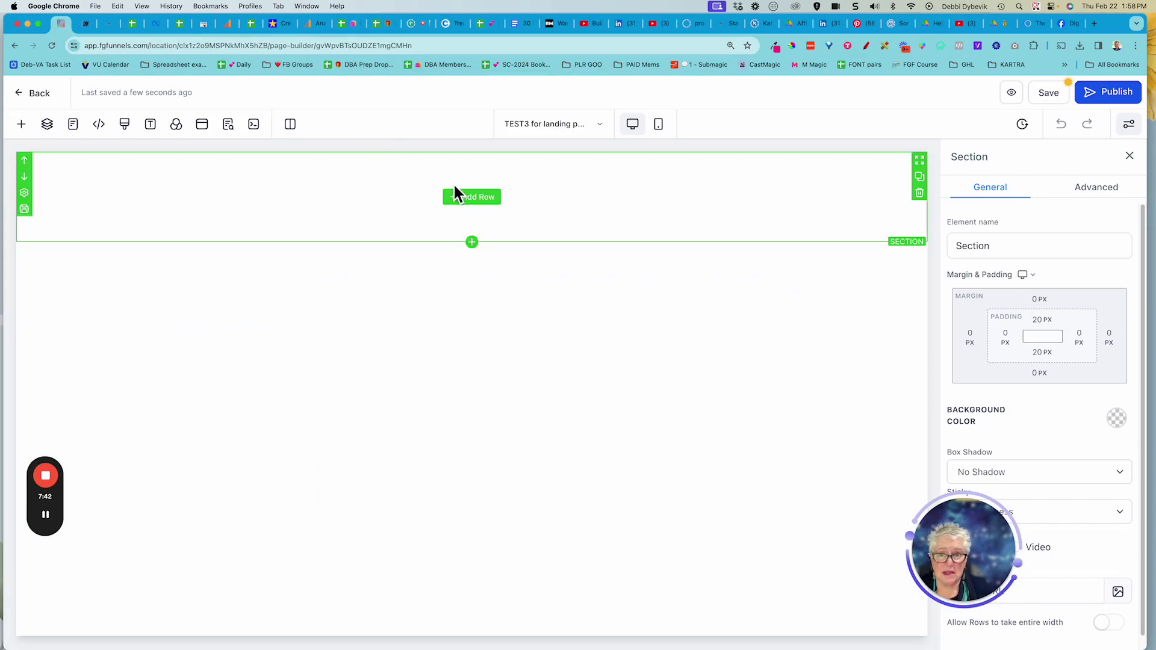
click(492, 199)
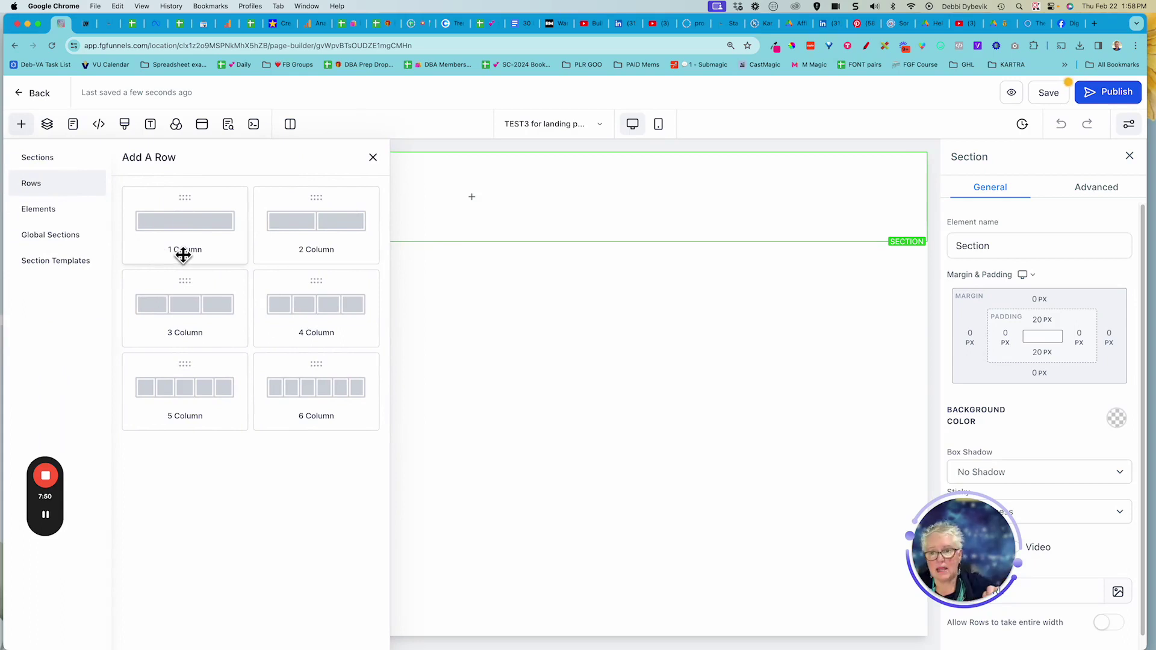
click(210, 233)
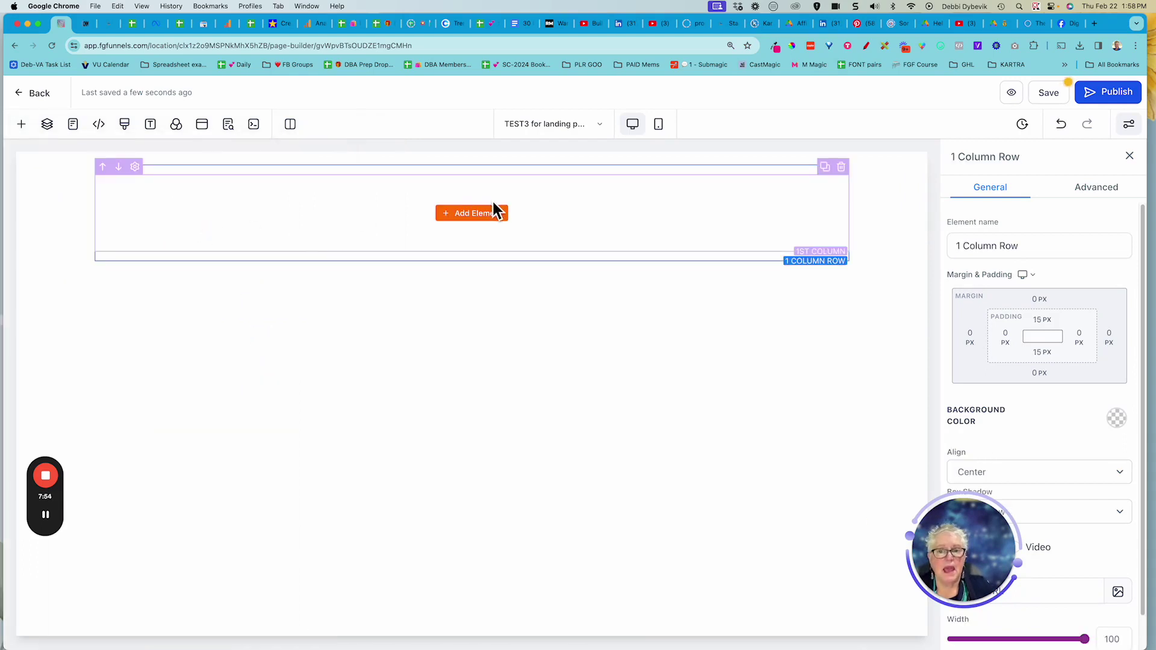
Step: Add a Paragraph element to the row's column, using the template's eyebrow line as reference, and replace its text with "Simple Statement Here"
click(485, 222)
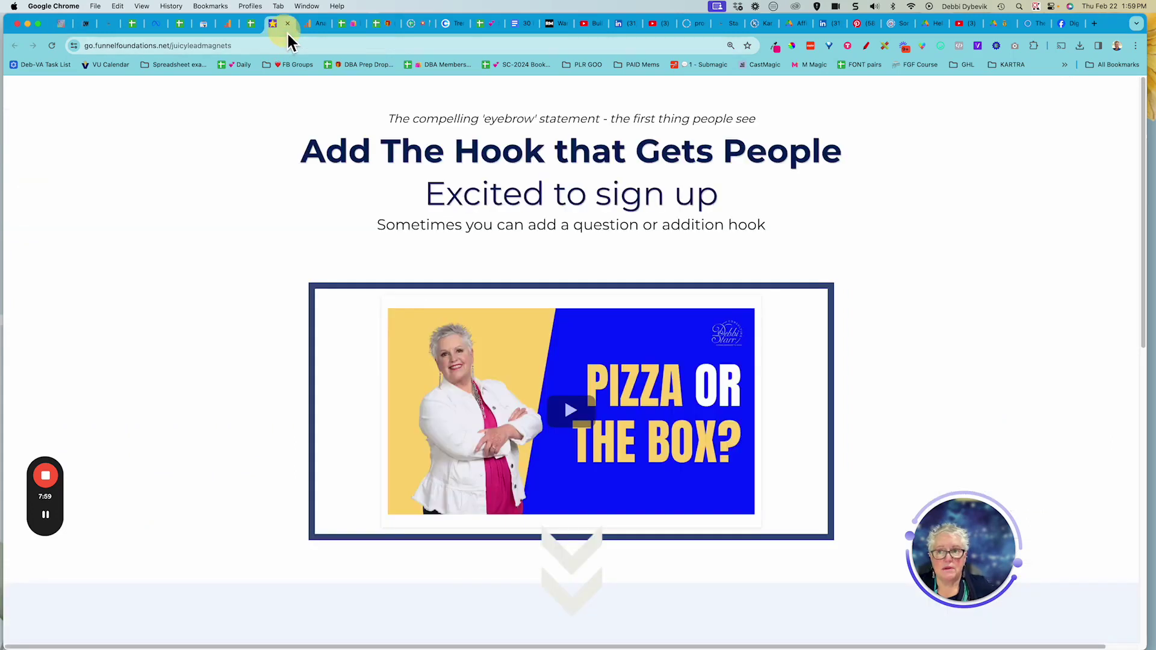
click(274, 24)
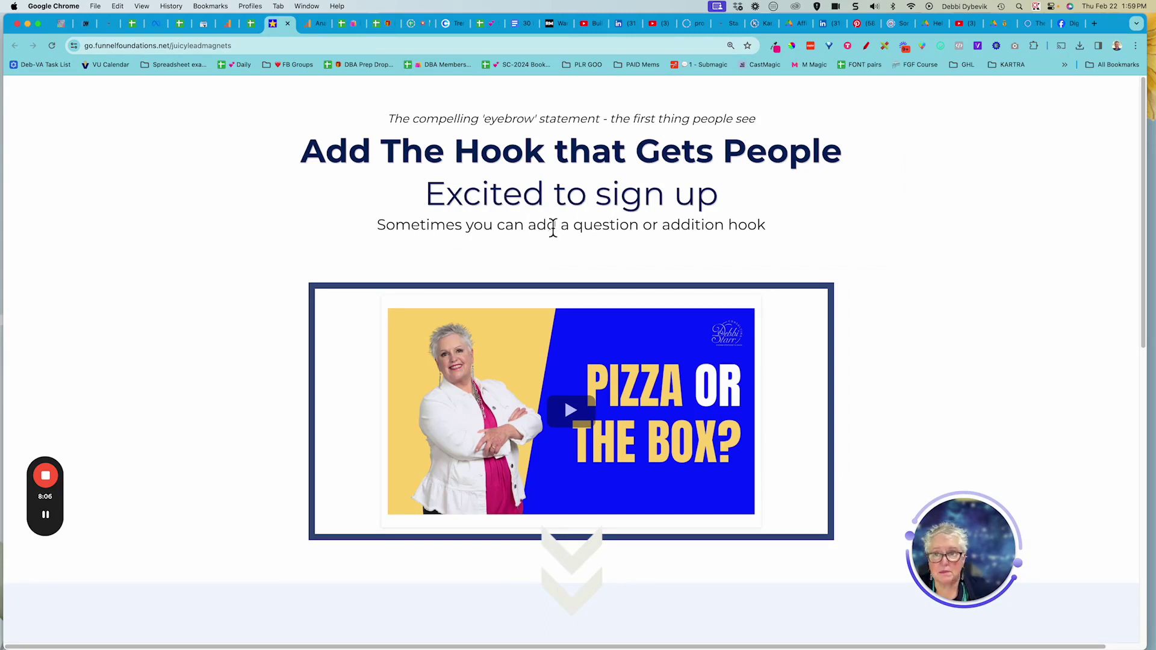
click(64, 24)
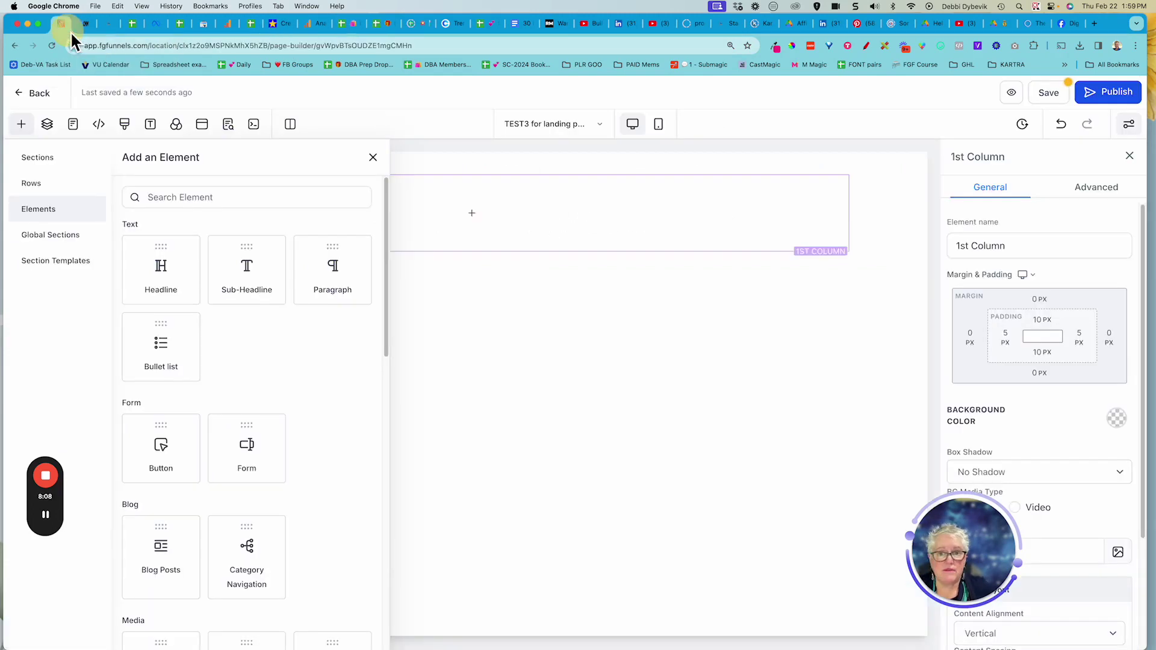
click(347, 278)
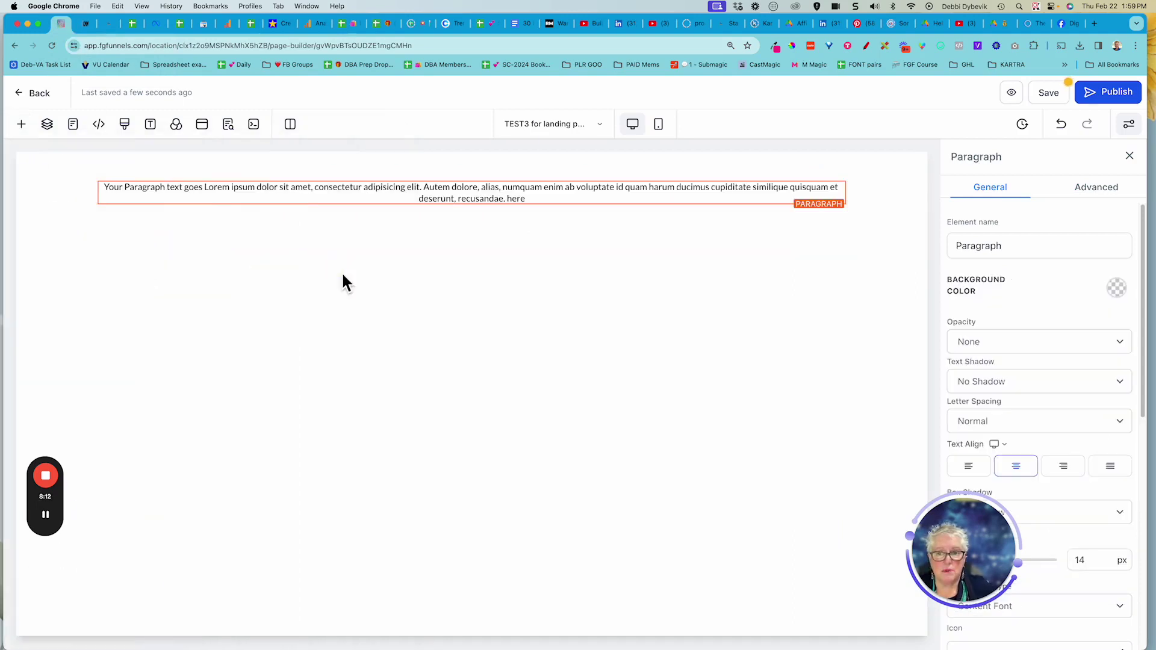
click(512, 200)
triple_click(511, 201)
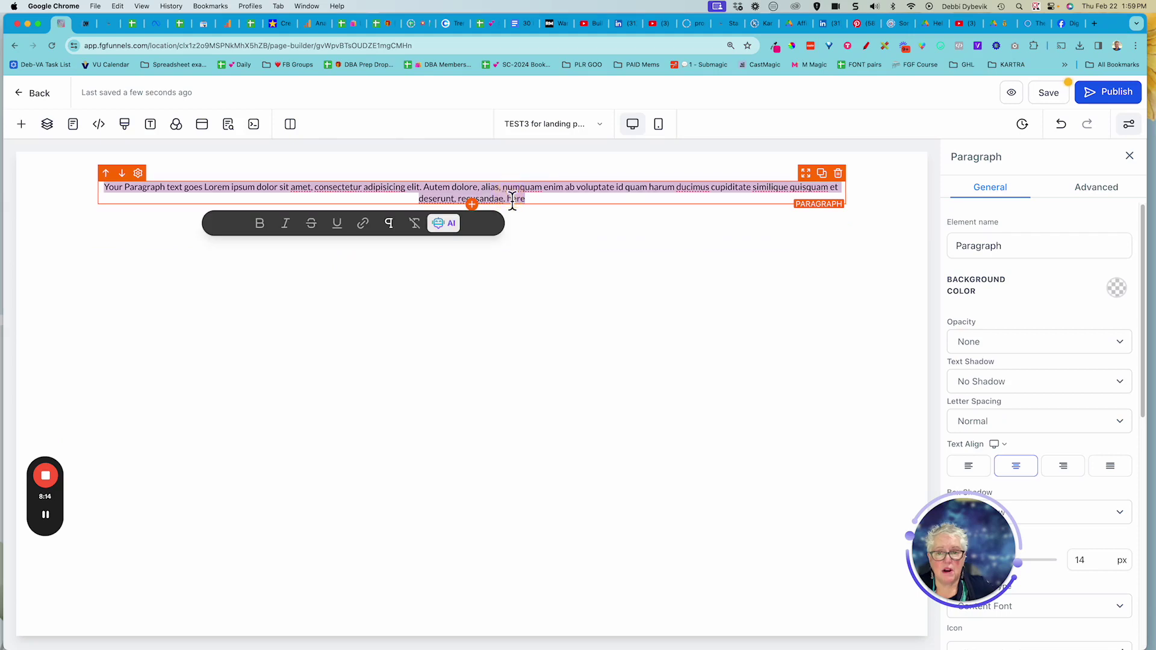
text(S)
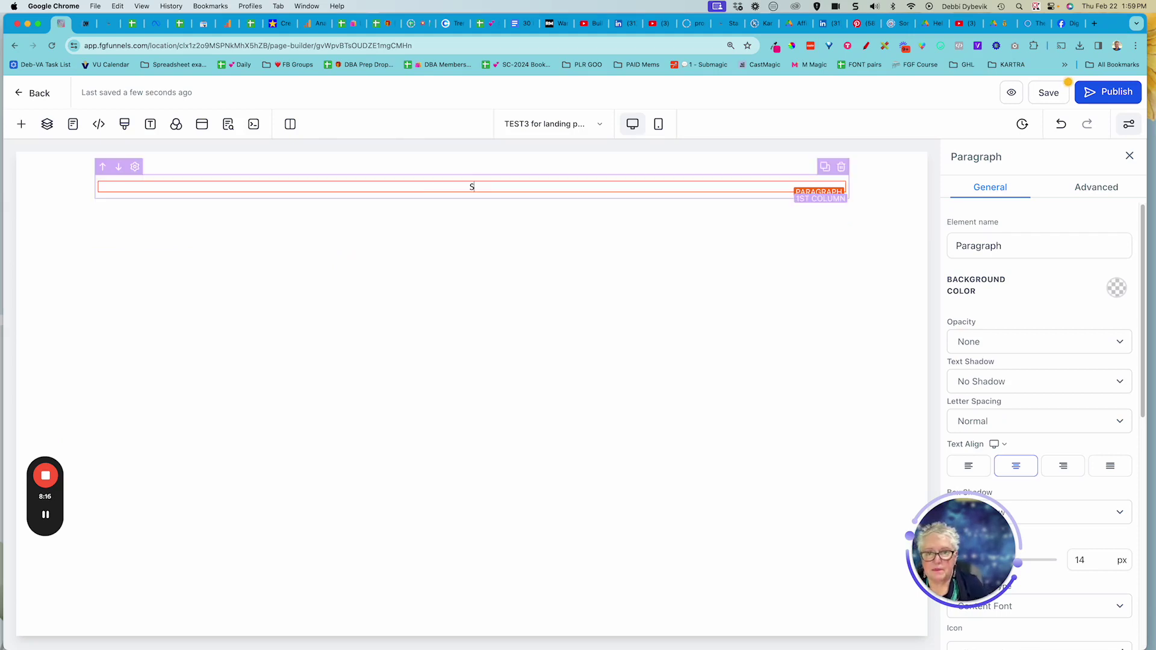
text(imple Statement Here)
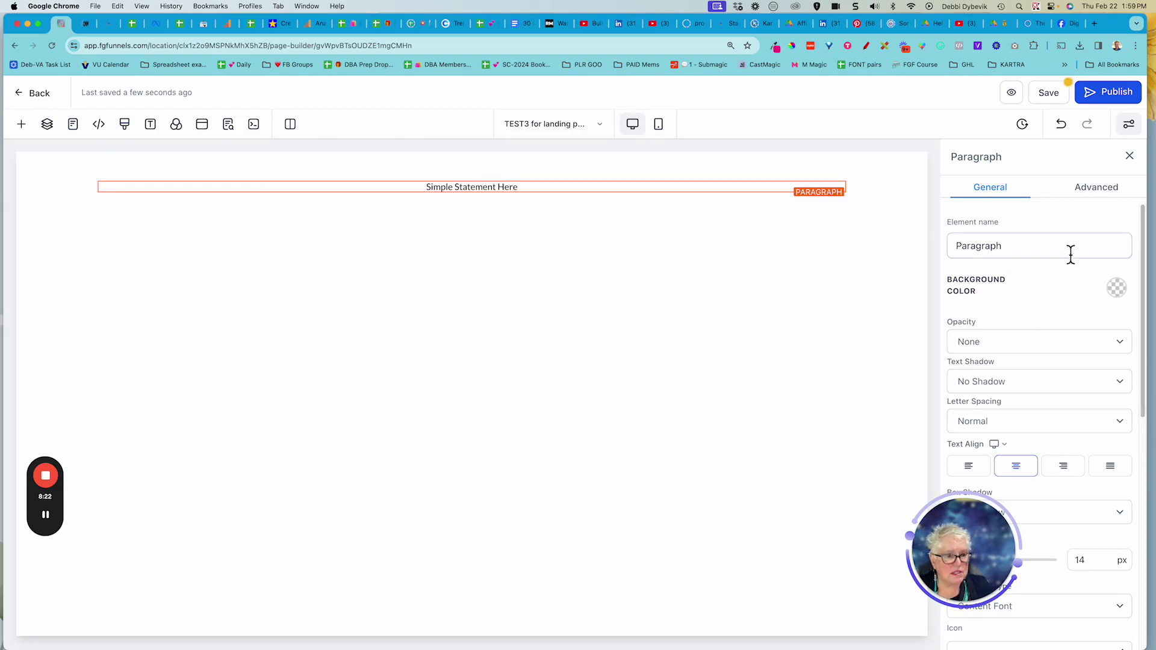
Step: Set the "Simple Statement Here" paragraph's font size to 20 px
drag(989, 555, 891, 558)
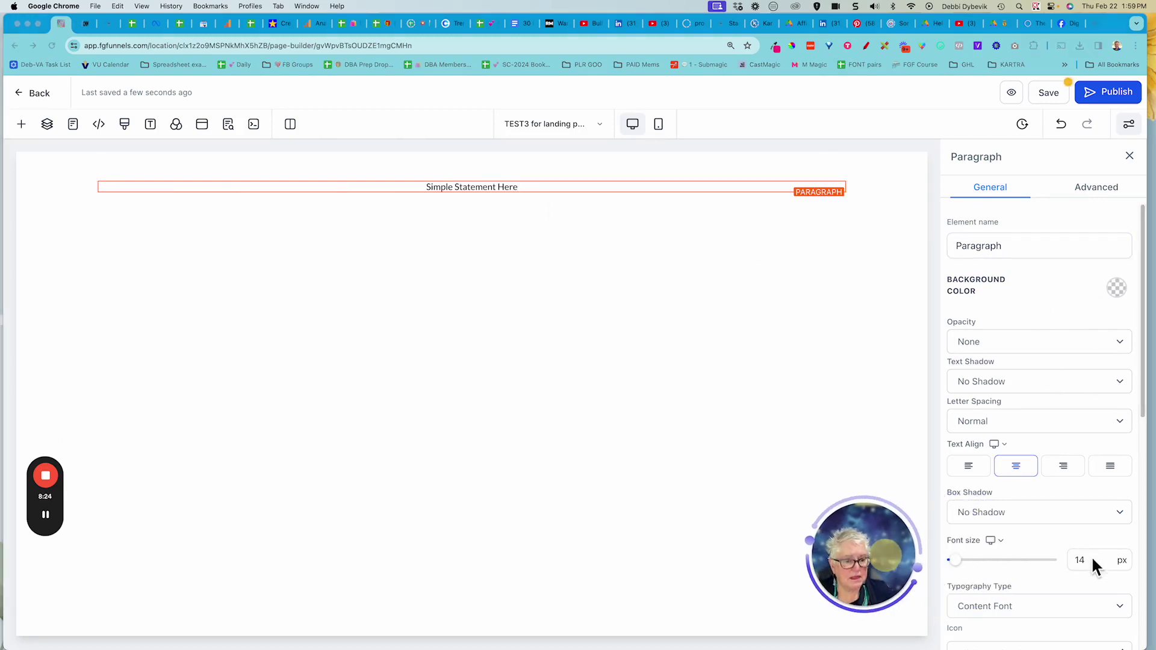
click(955, 559)
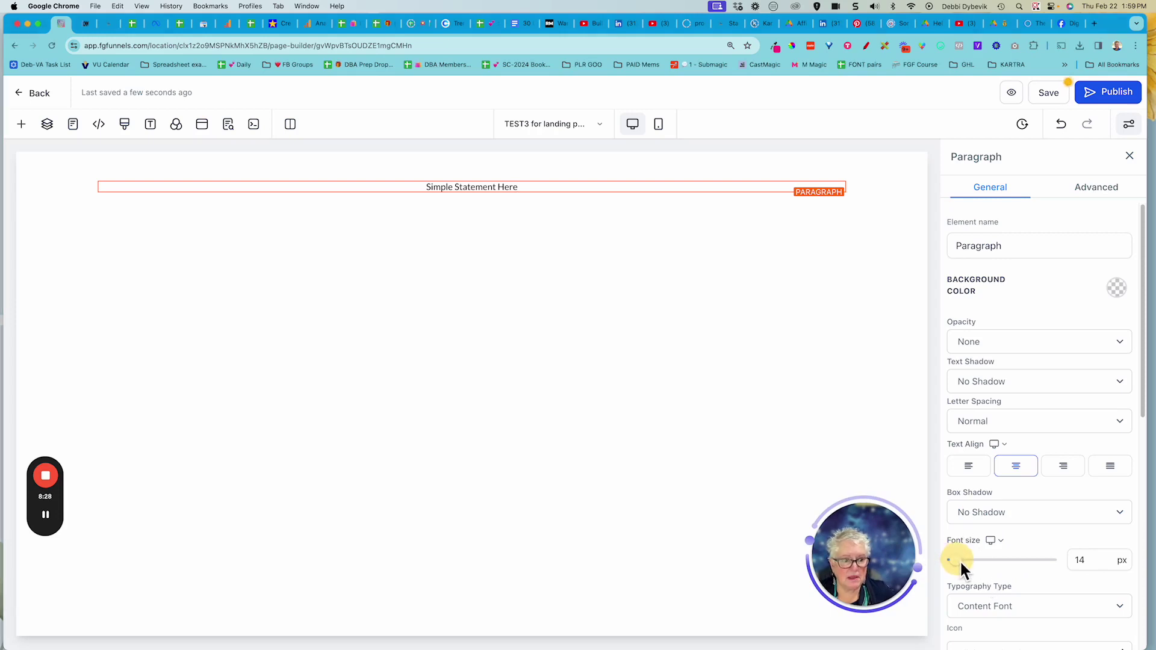
click(1090, 560)
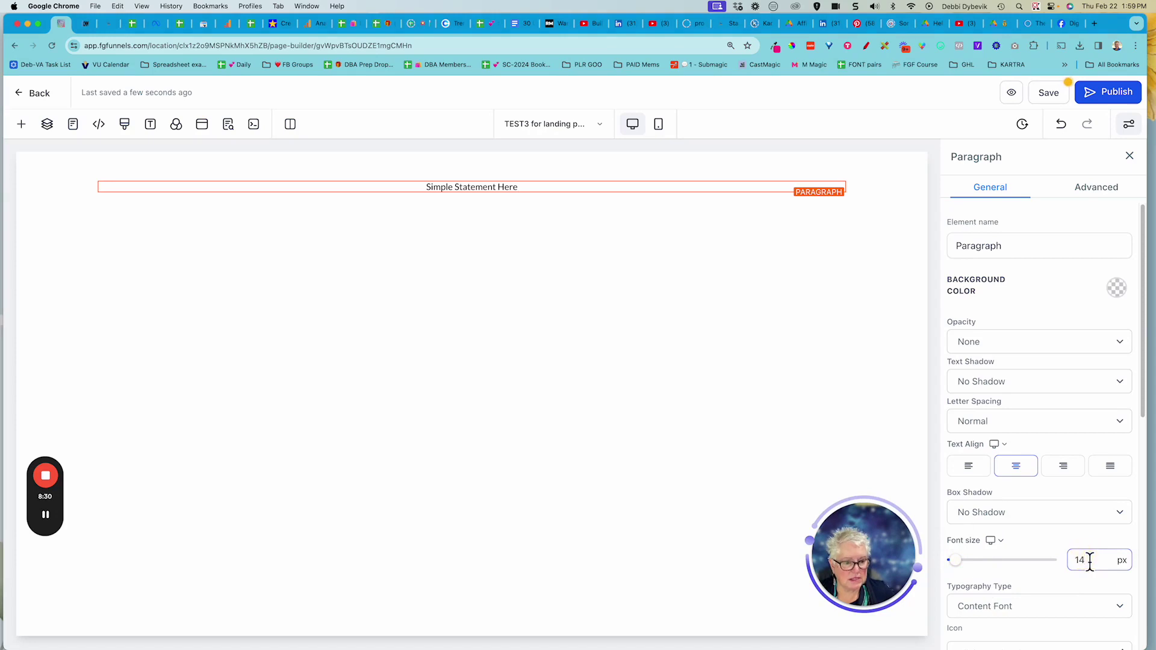
drag(1090, 560, 1067, 565)
text(20)
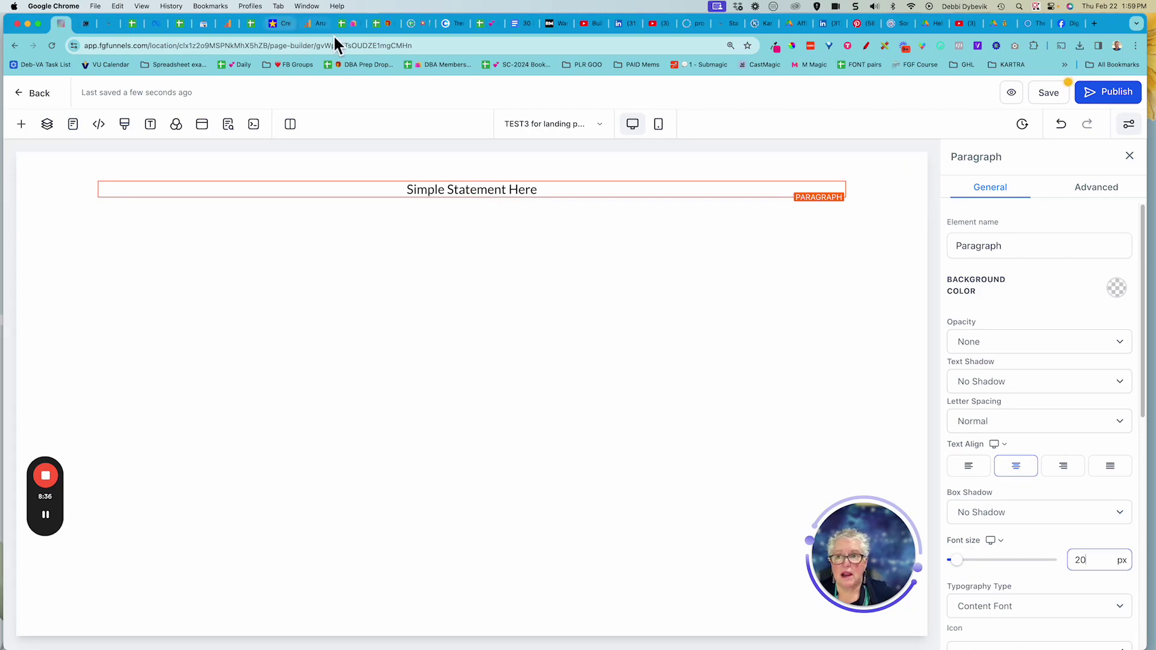
Step: Compare with the live template page and add a Headline element directly below the "Simple Statement Here" paragraph
click(284, 26)
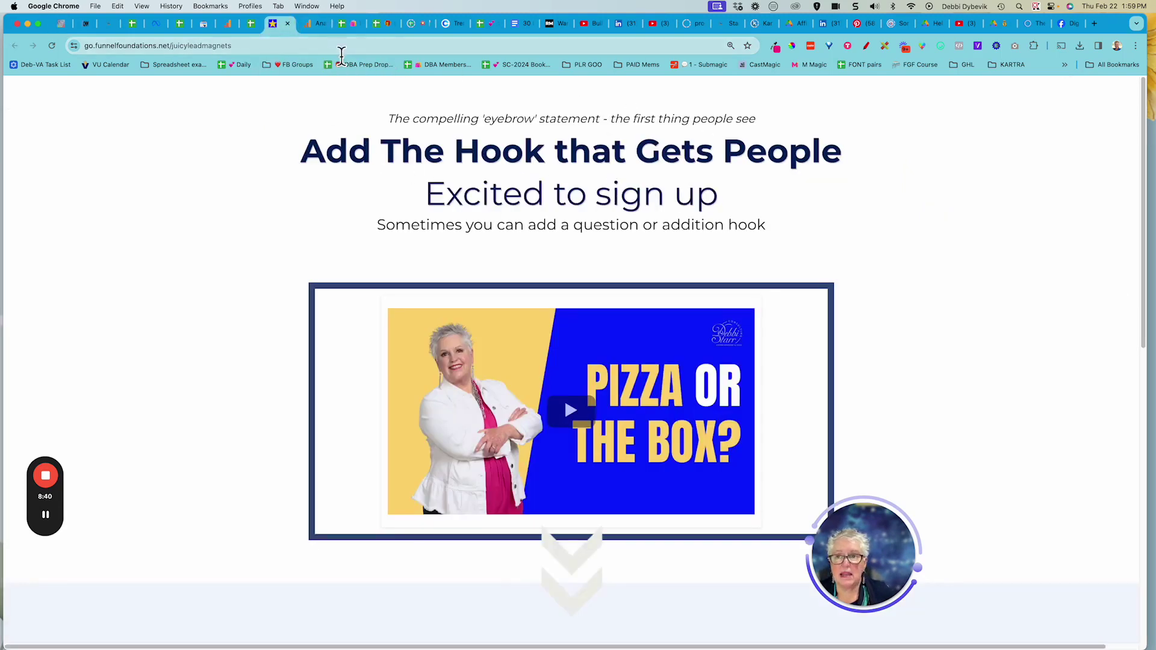
click(63, 29)
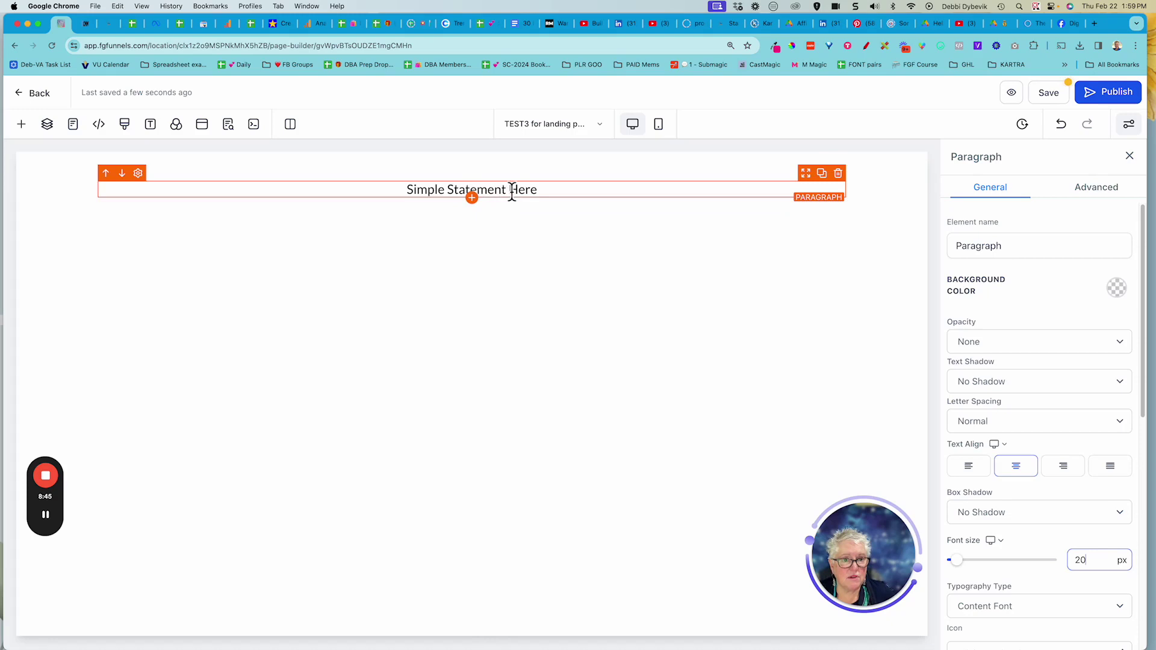
click(473, 198)
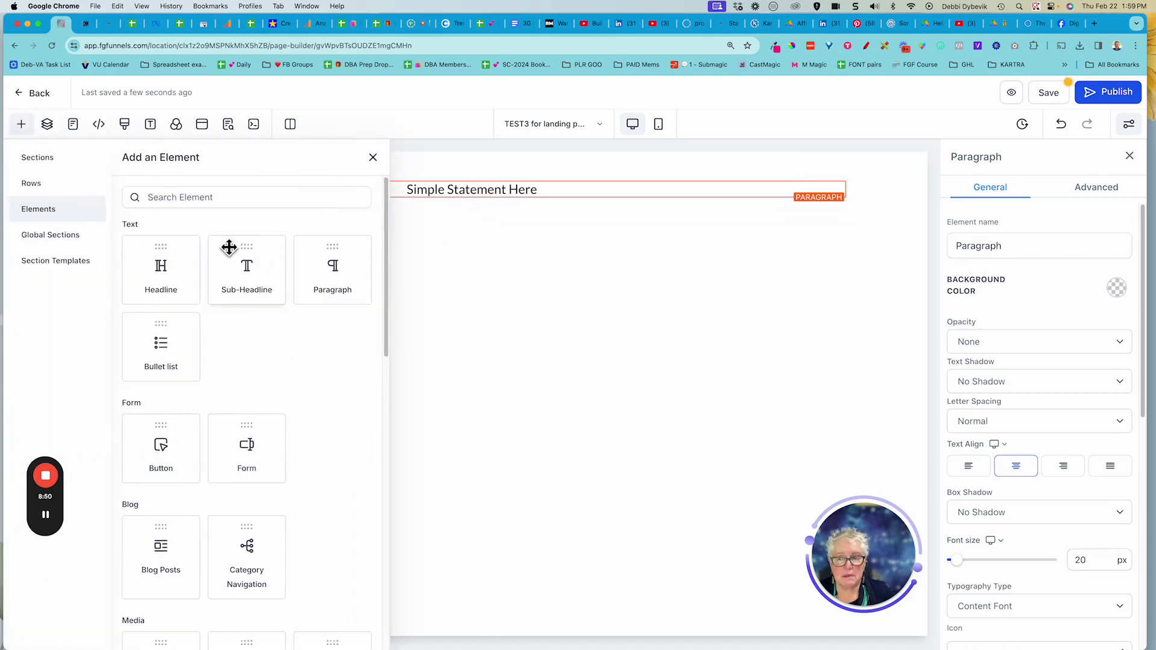
click(168, 276)
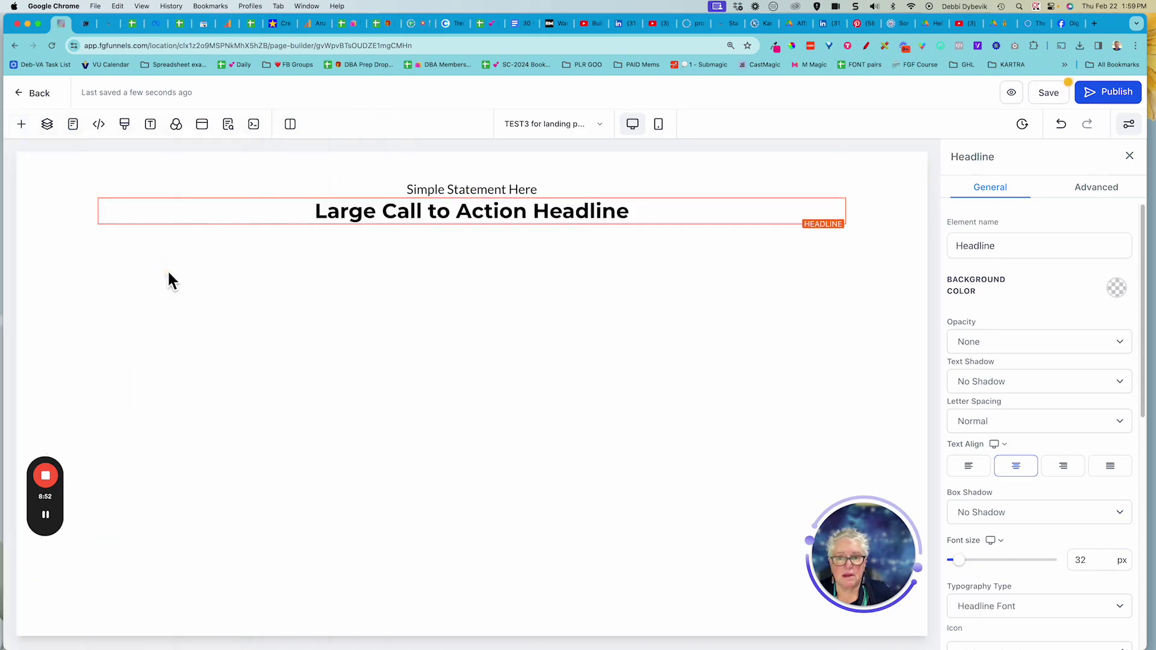